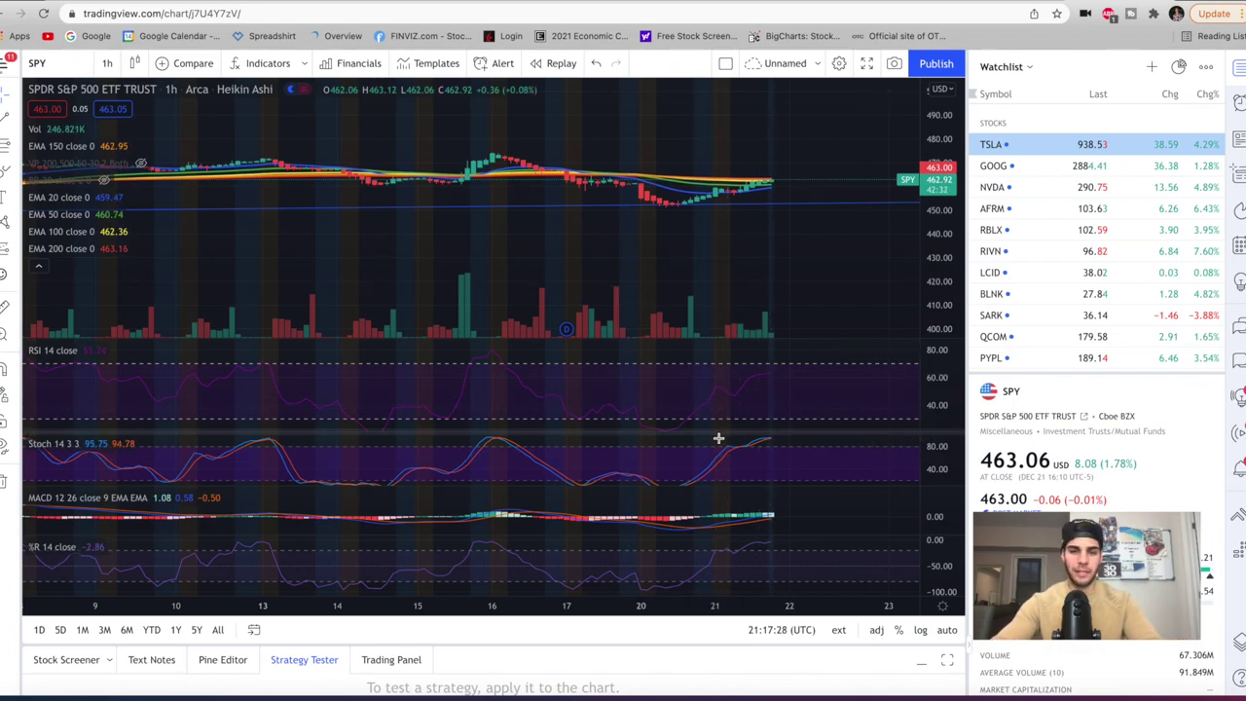
- Open the TSLA chart from the watchlist and check its day's range and 52-week range
left_click(108, 63)
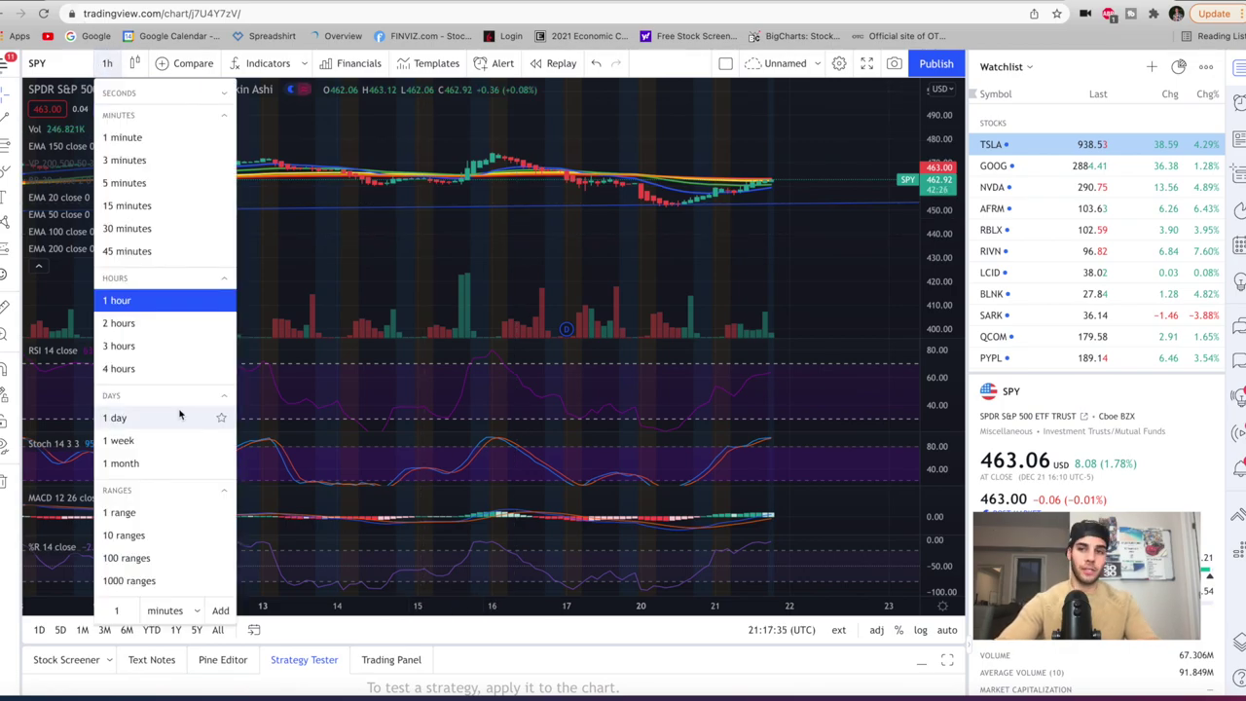
key("Escape")
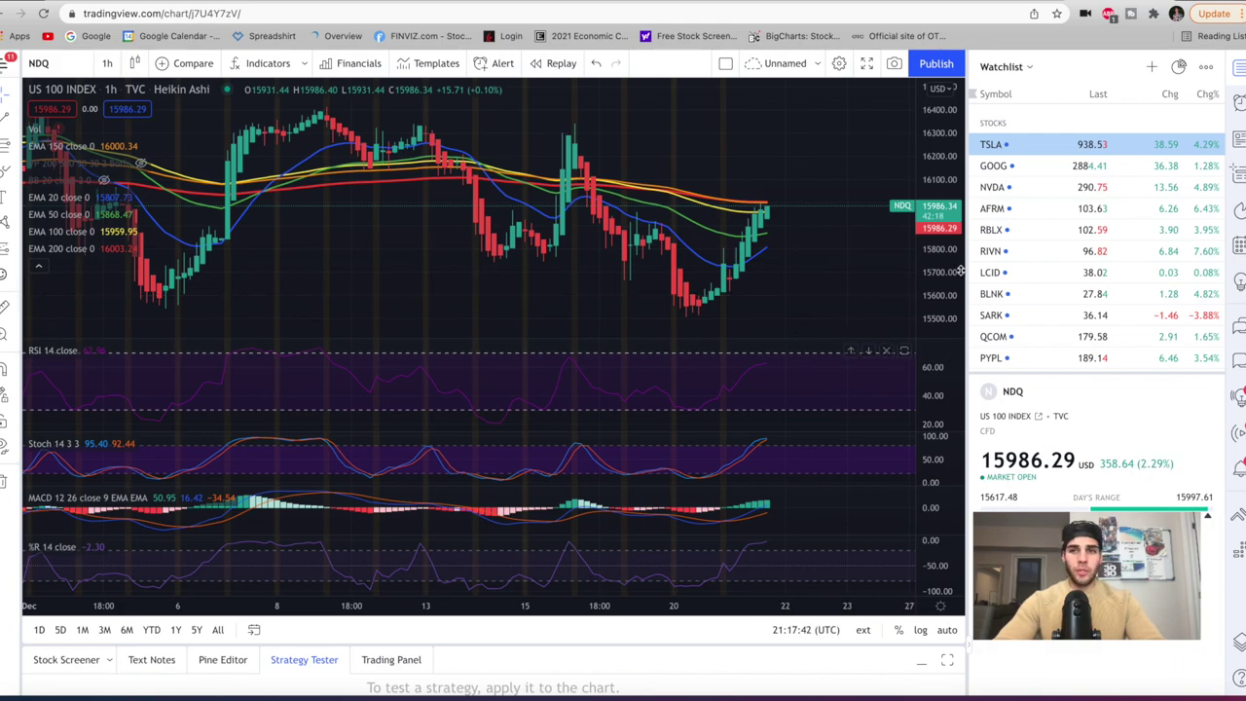
left_click(1032, 144)
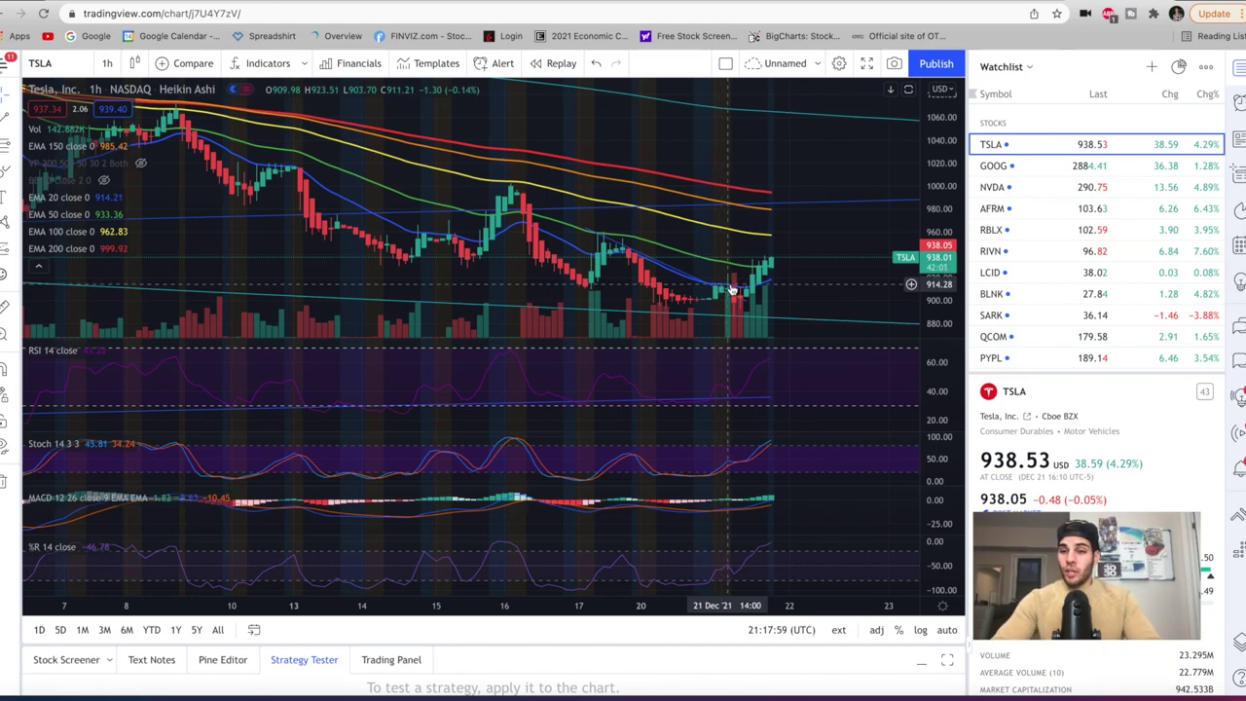
scroll(997, 450, "down", 5)
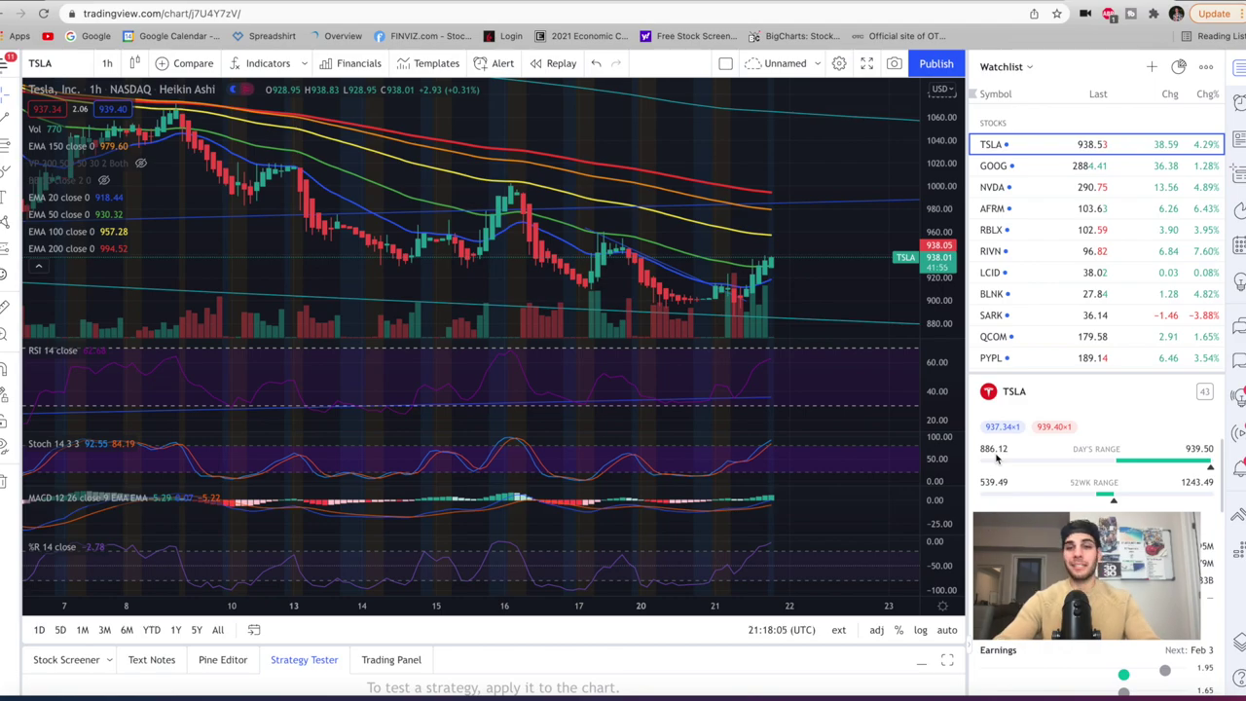
scroll(412, 189, "down", 2)
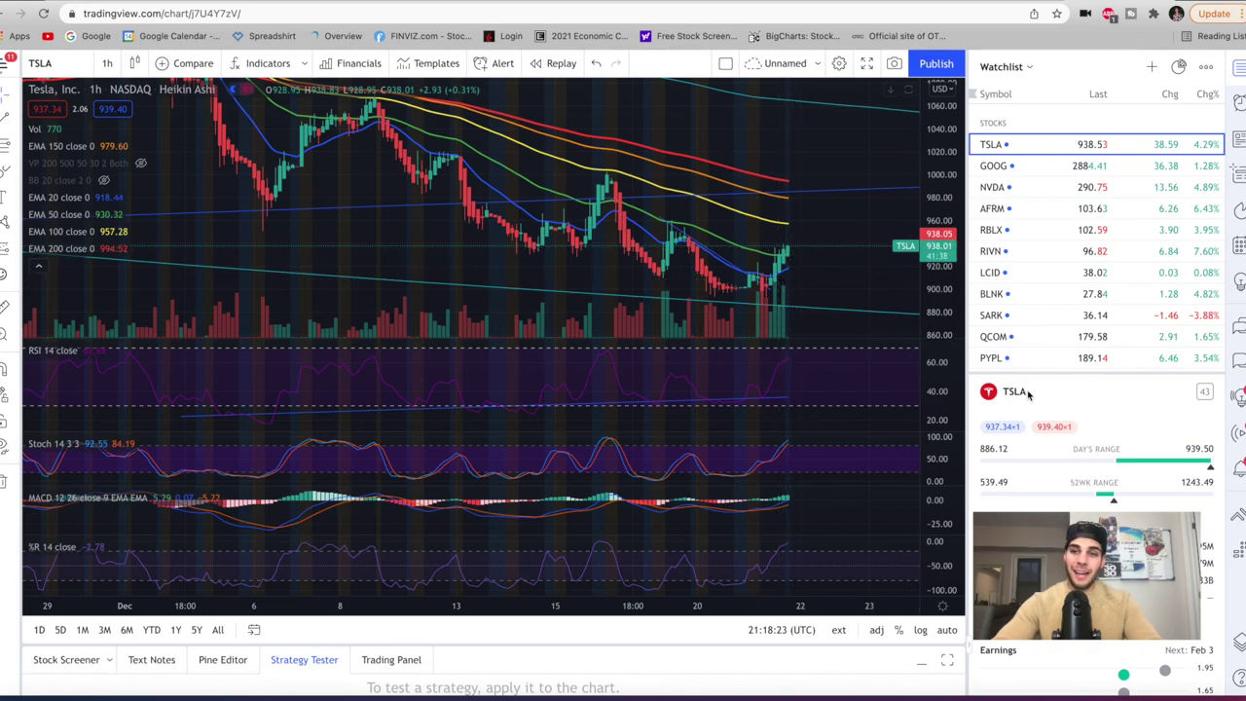
scroll(1085, 481, "up", 3)
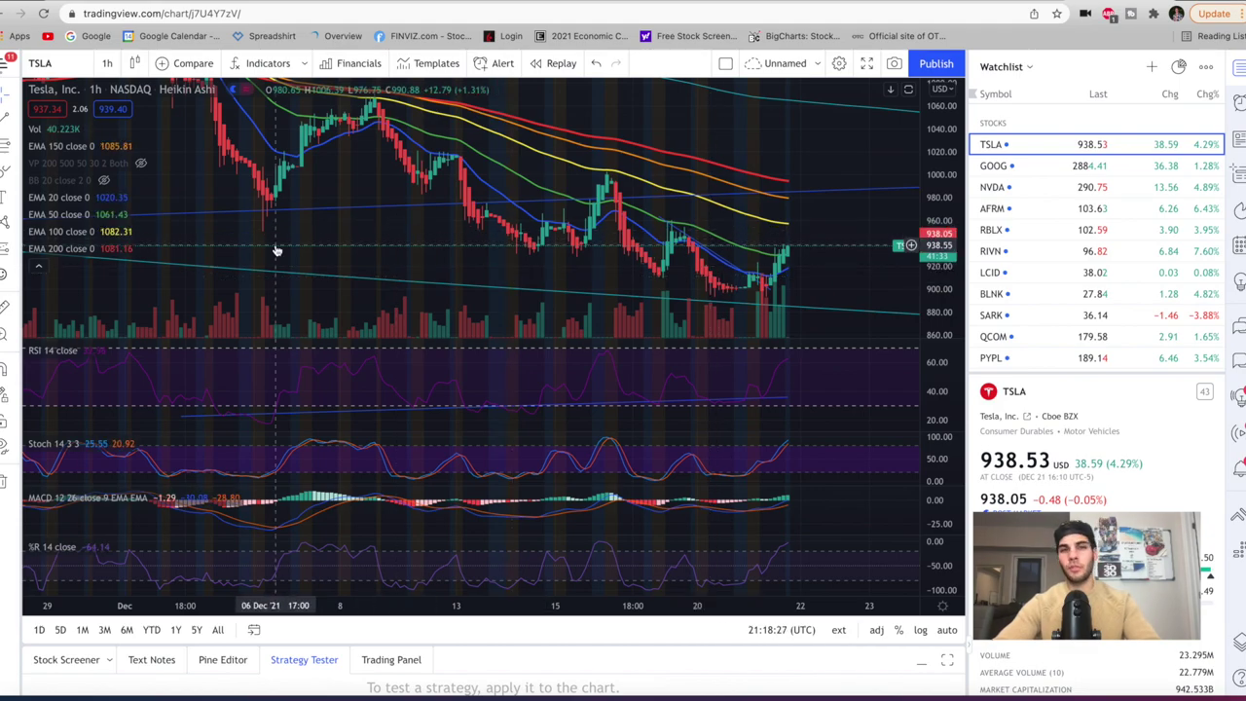
- Switch the TSLA chart from the hourly to the 1 day interval
scroll(306, 262, "down", 3)
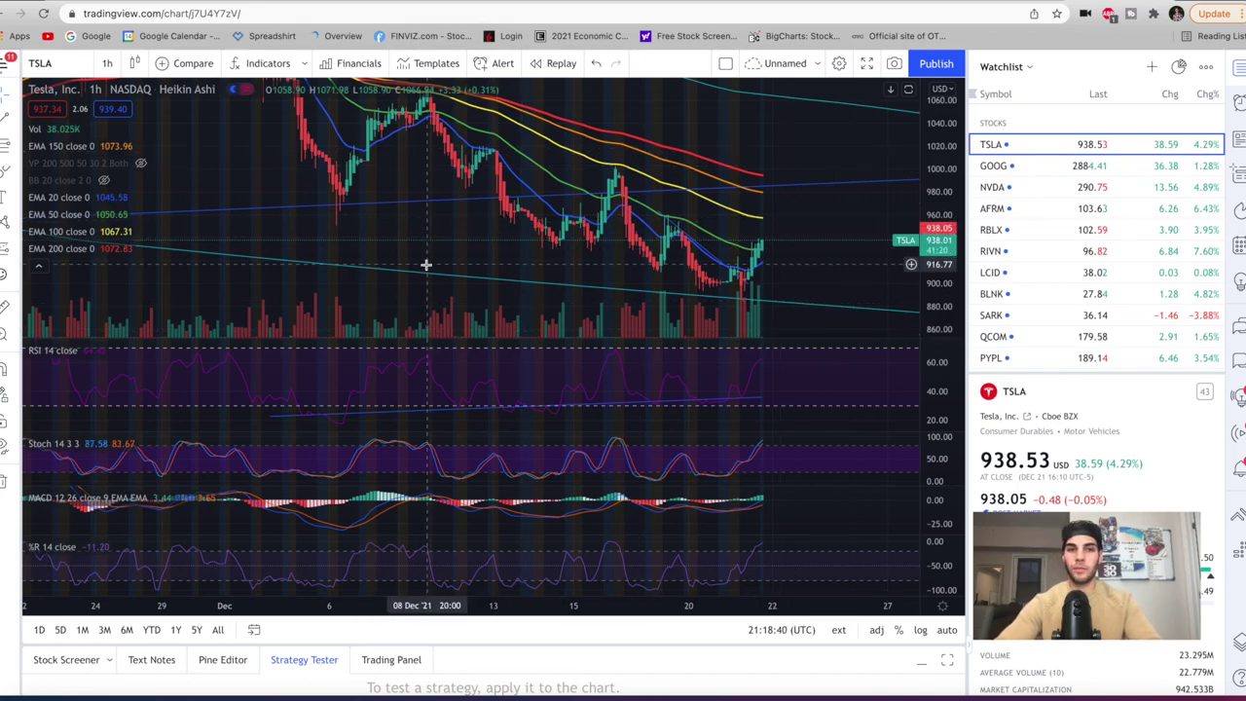
scroll(425, 264, "down", 5)
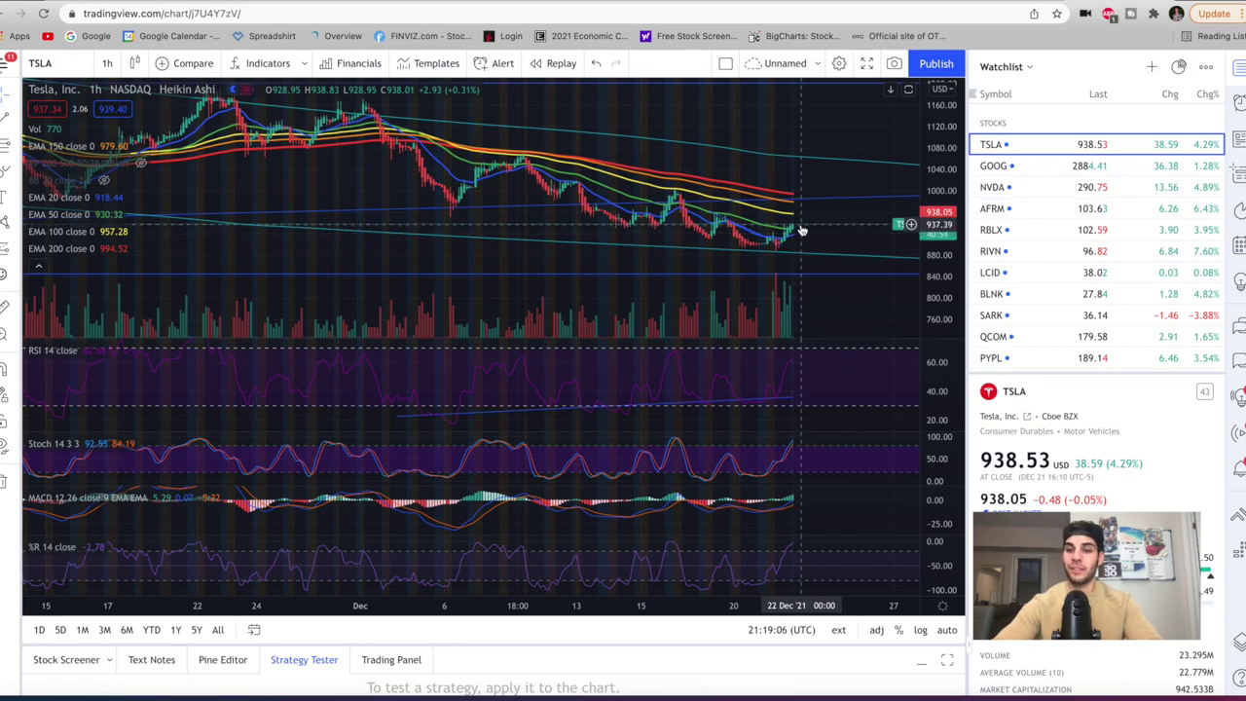
left_click(107, 62)
left_click(144, 417)
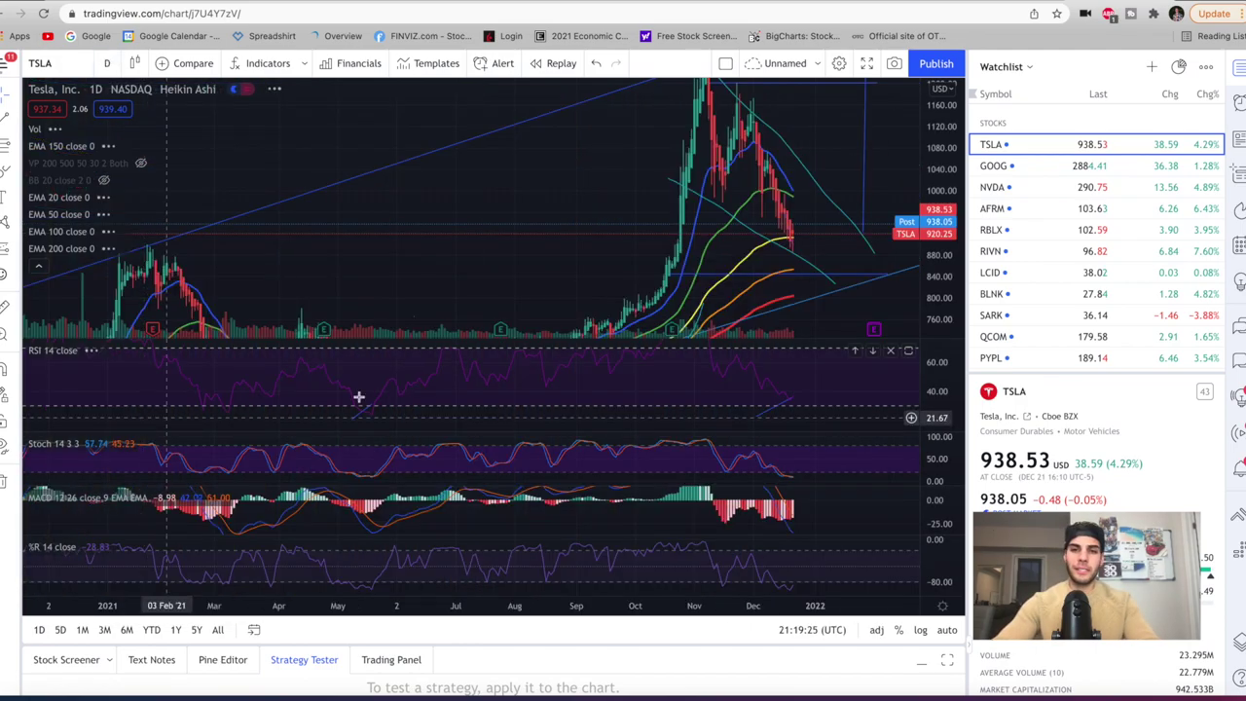
- Examine the daily TSLA chart's price channel, falling trendlines, volume and momentum indicators
scroll(497, 229, "up", 2)
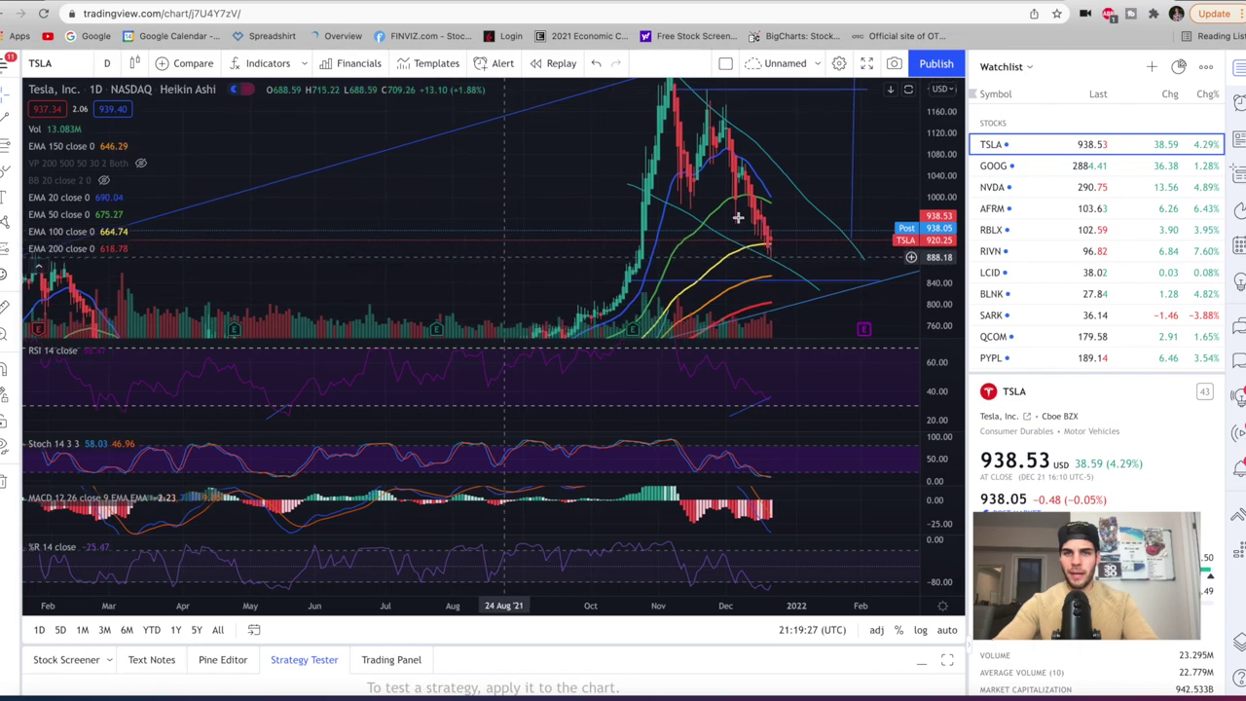
left_click(991, 146)
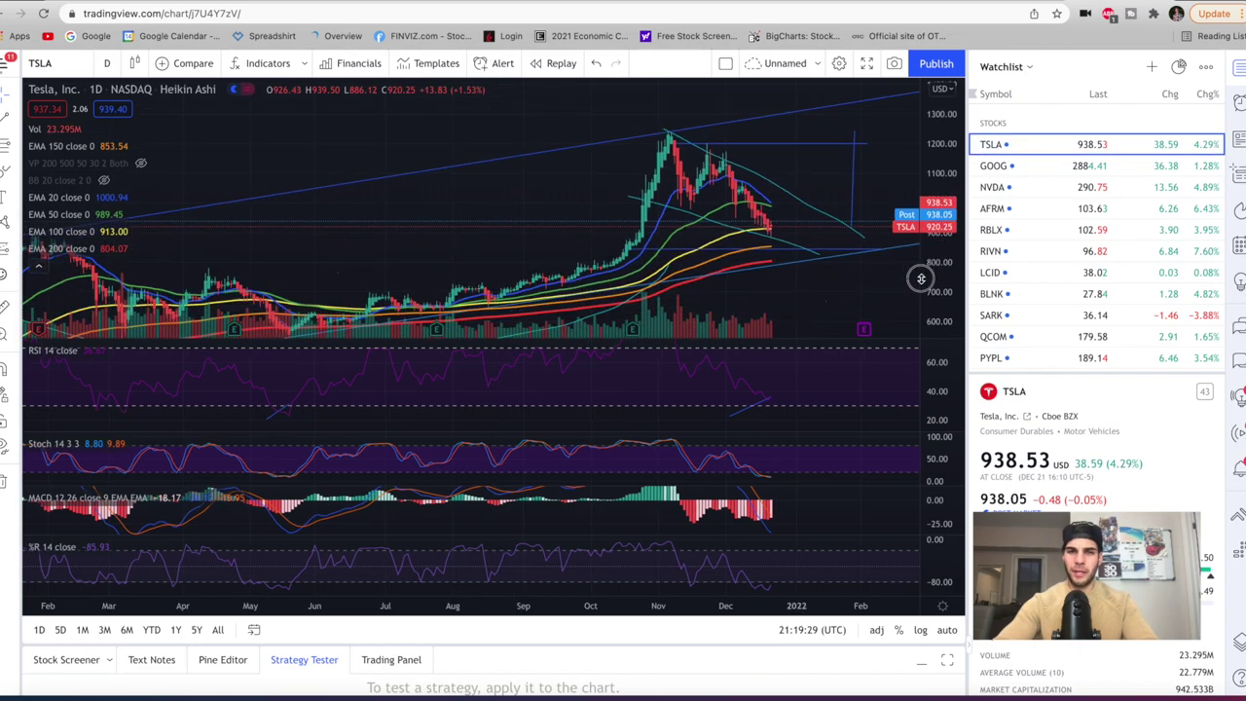
scroll(594, 249, "down", 2)
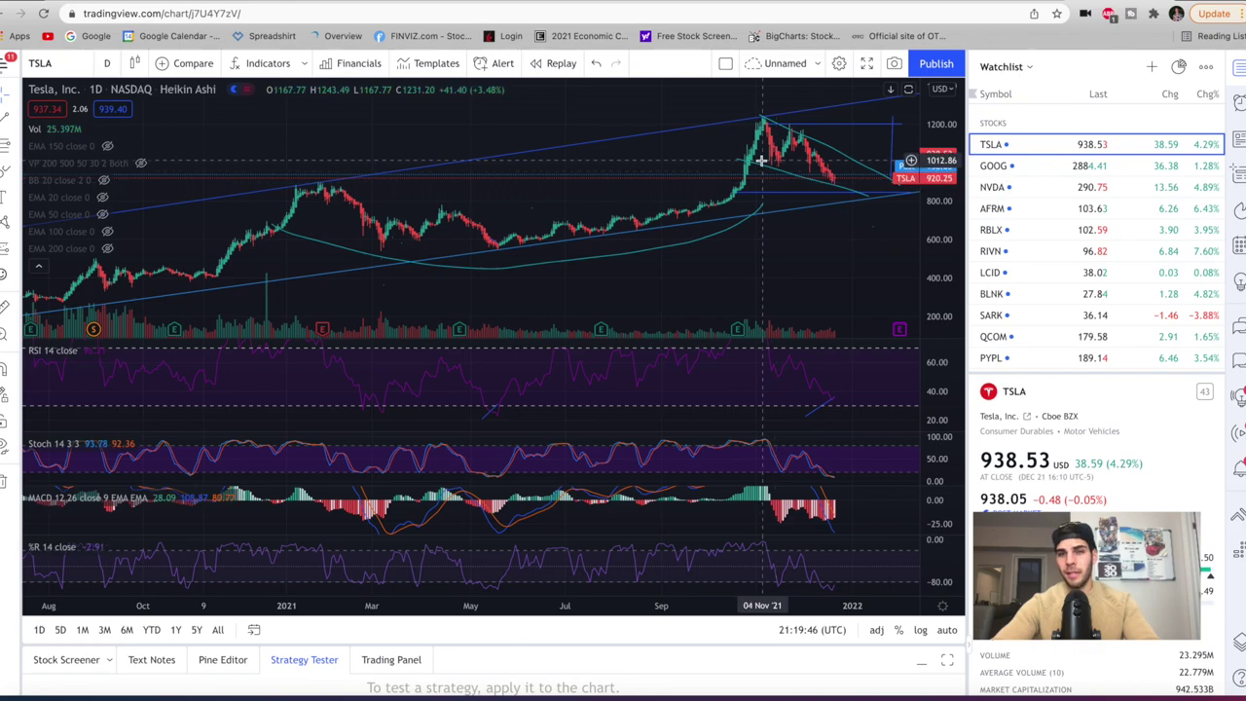
left_click_drag(868, 208, 745, 235)
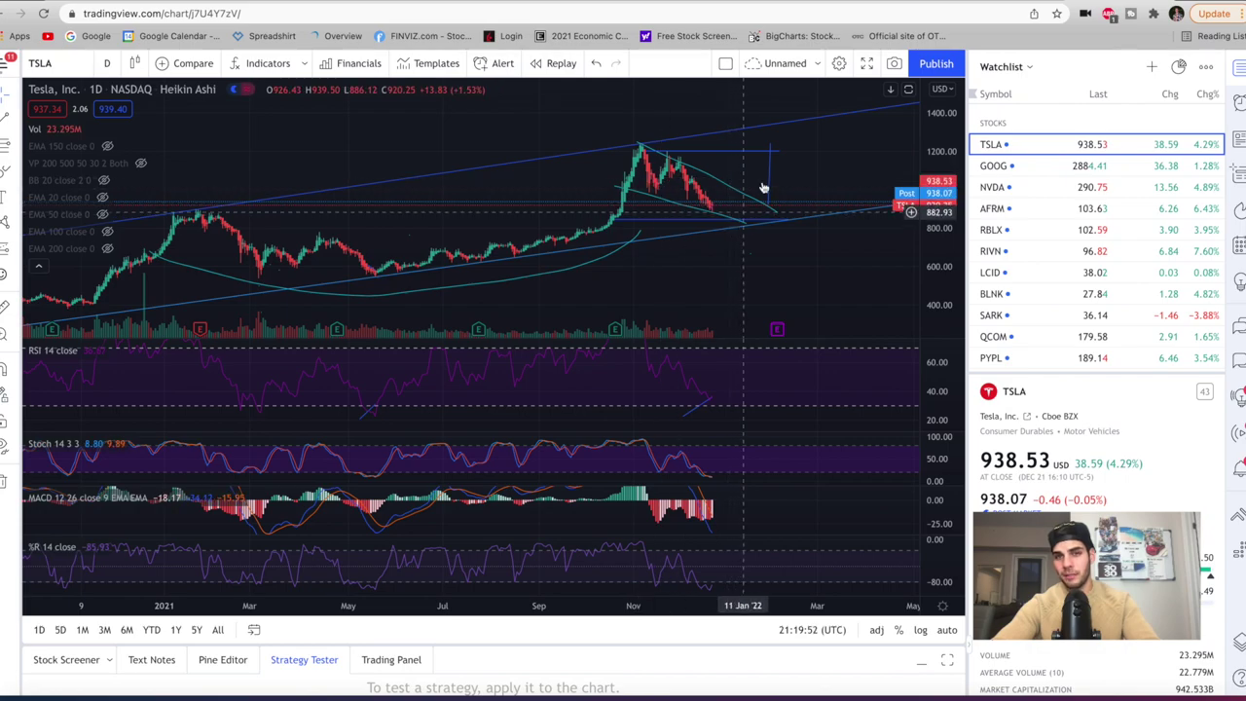
scroll(740, 157, "up", 2)
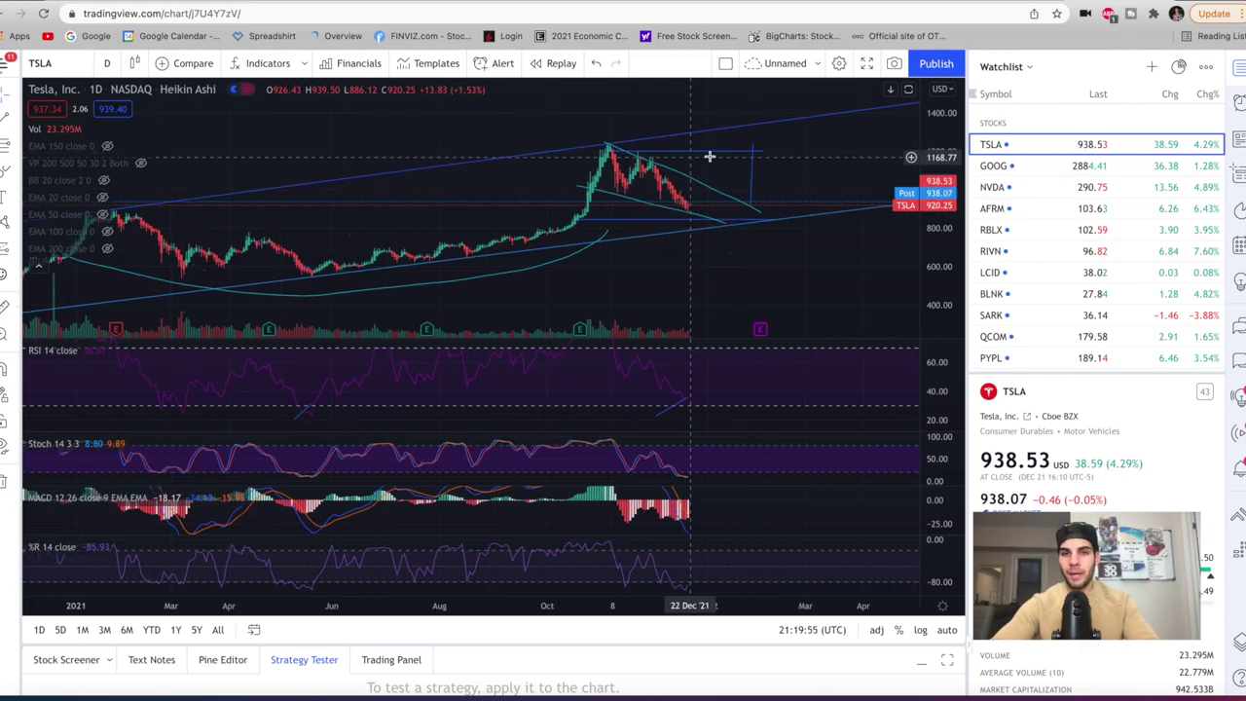
scroll(699, 148, "up", 2)
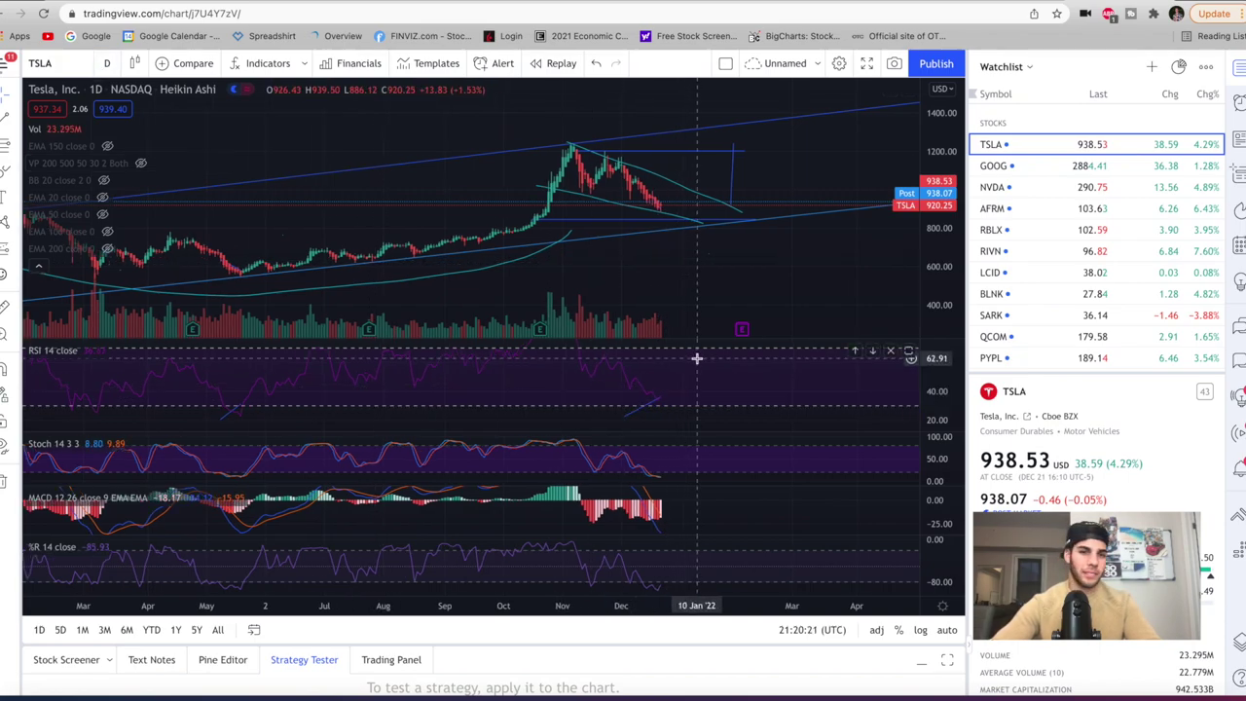
scroll(672, 373, "up", 2)
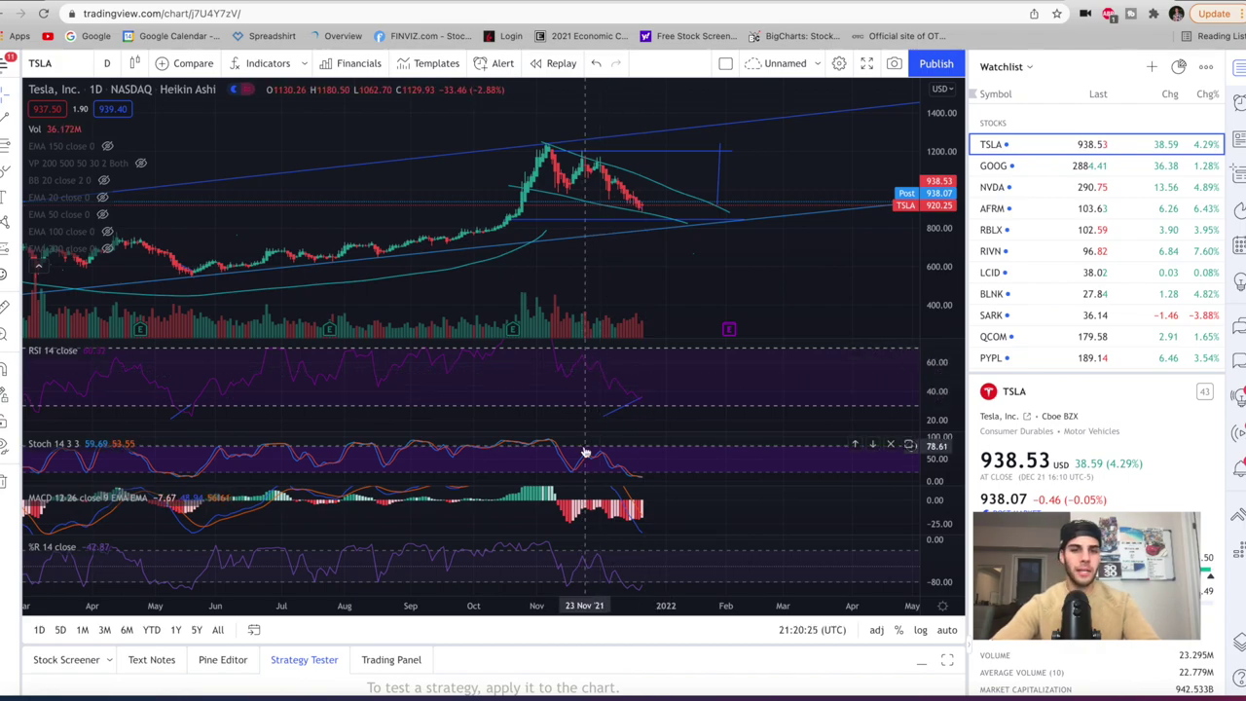
left_click(109, 63)
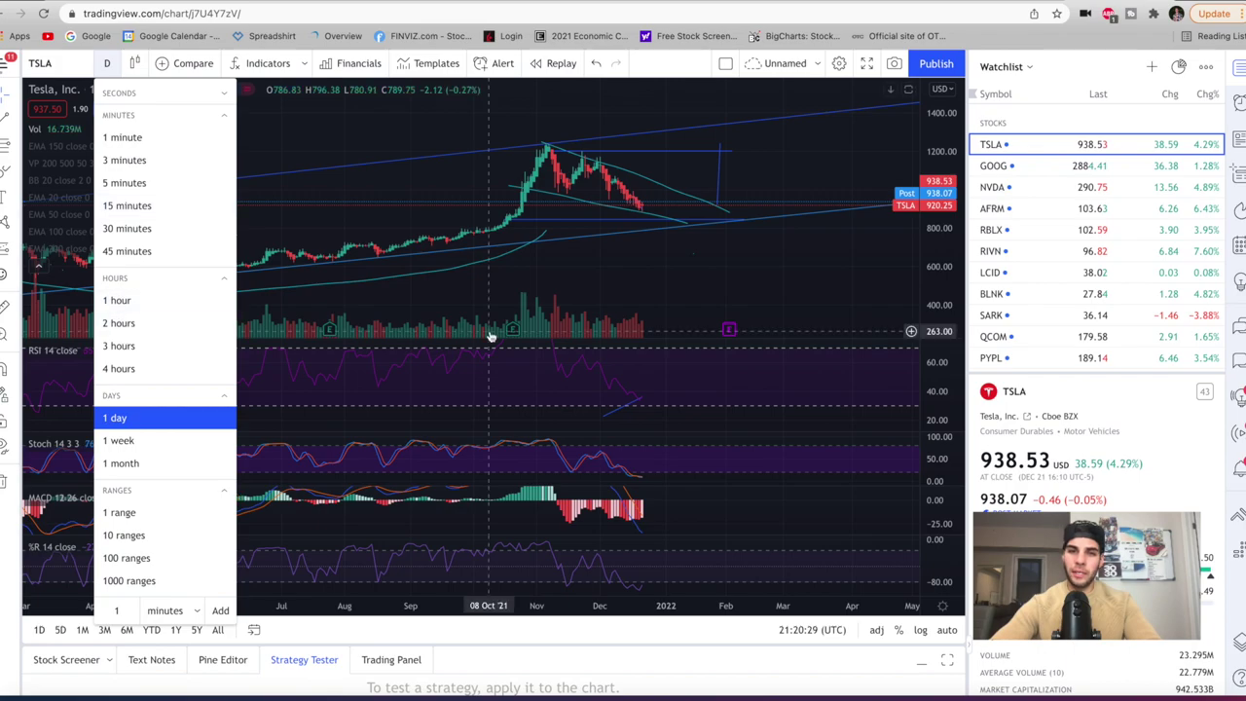
key("Return")
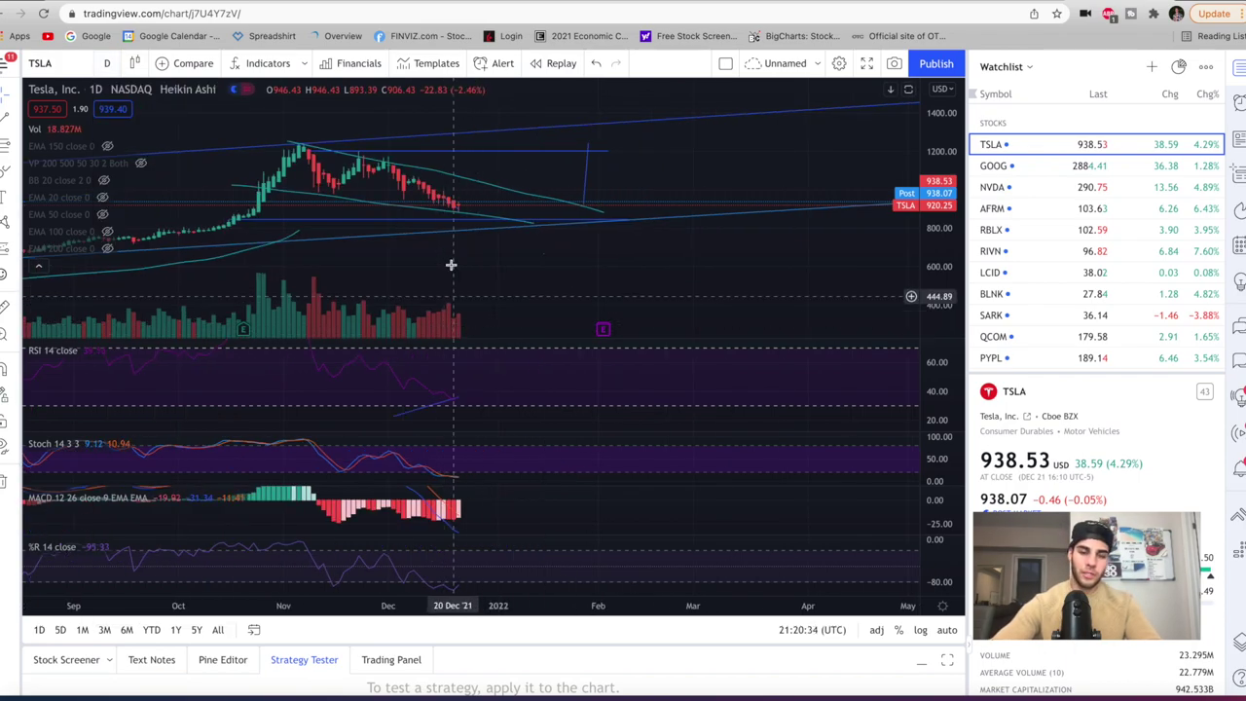
scroll(451, 264, "up", 2)
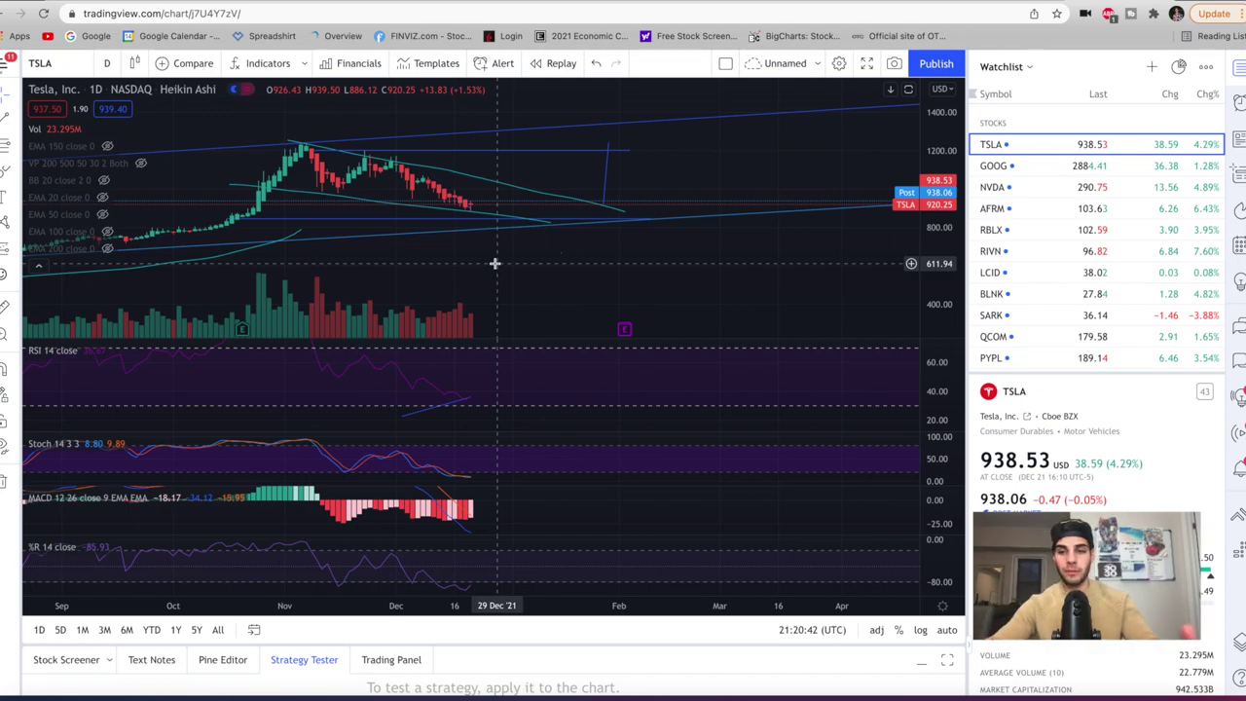
- Switch the TSLA chart to the 4 hours interval and examine the rising trendline in the RSI pane
left_click(107, 62)
left_click(141, 368)
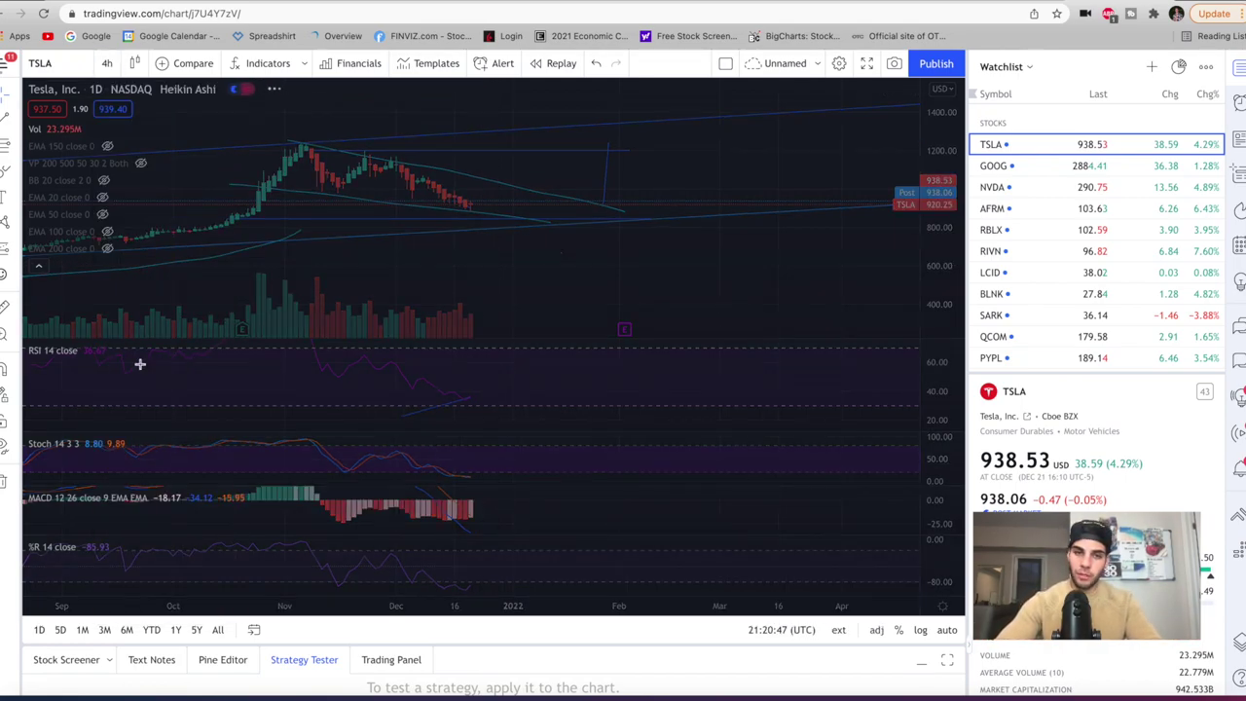
left_click_drag(488, 278, 668, 250)
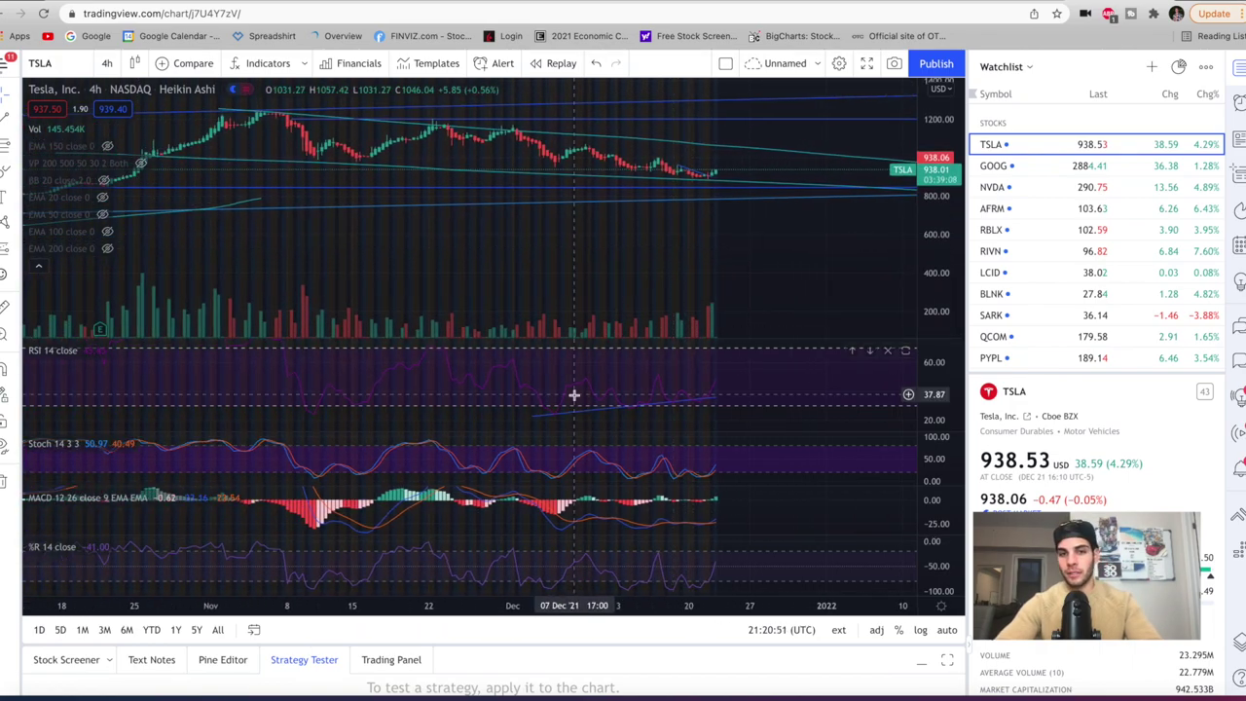
left_click_drag(624, 308, 548, 361)
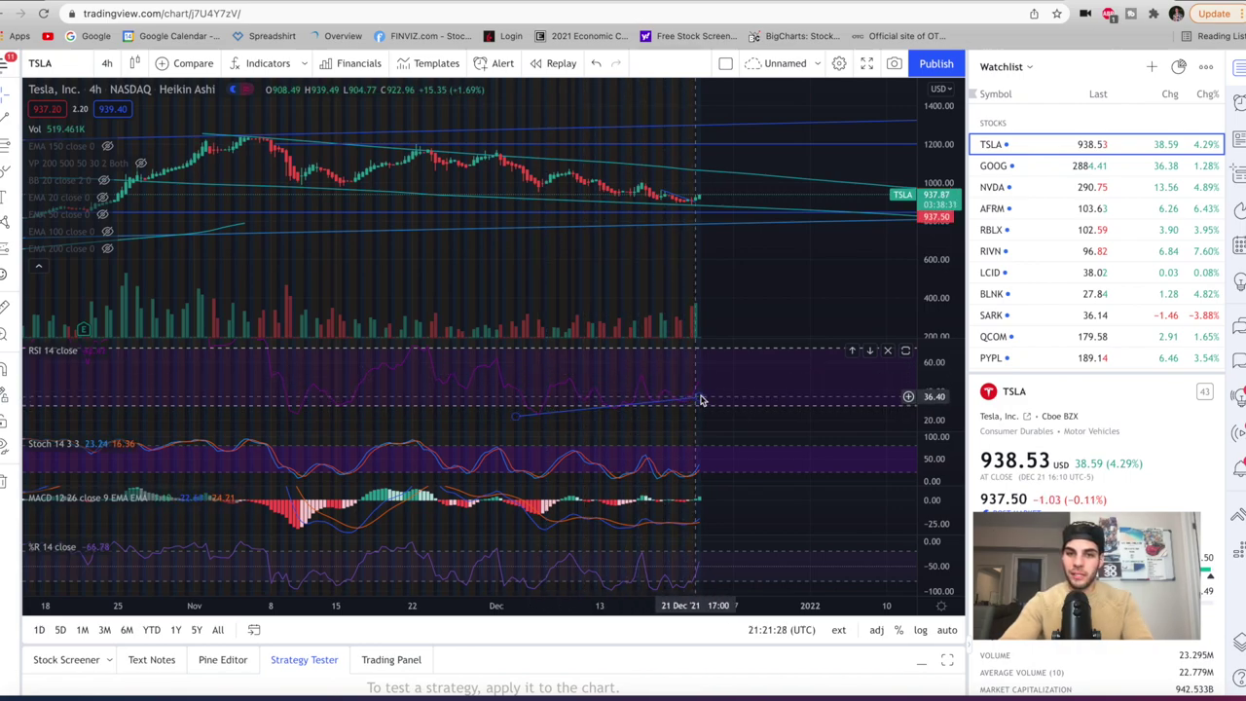
left_click_drag(703, 399, 779, 394)
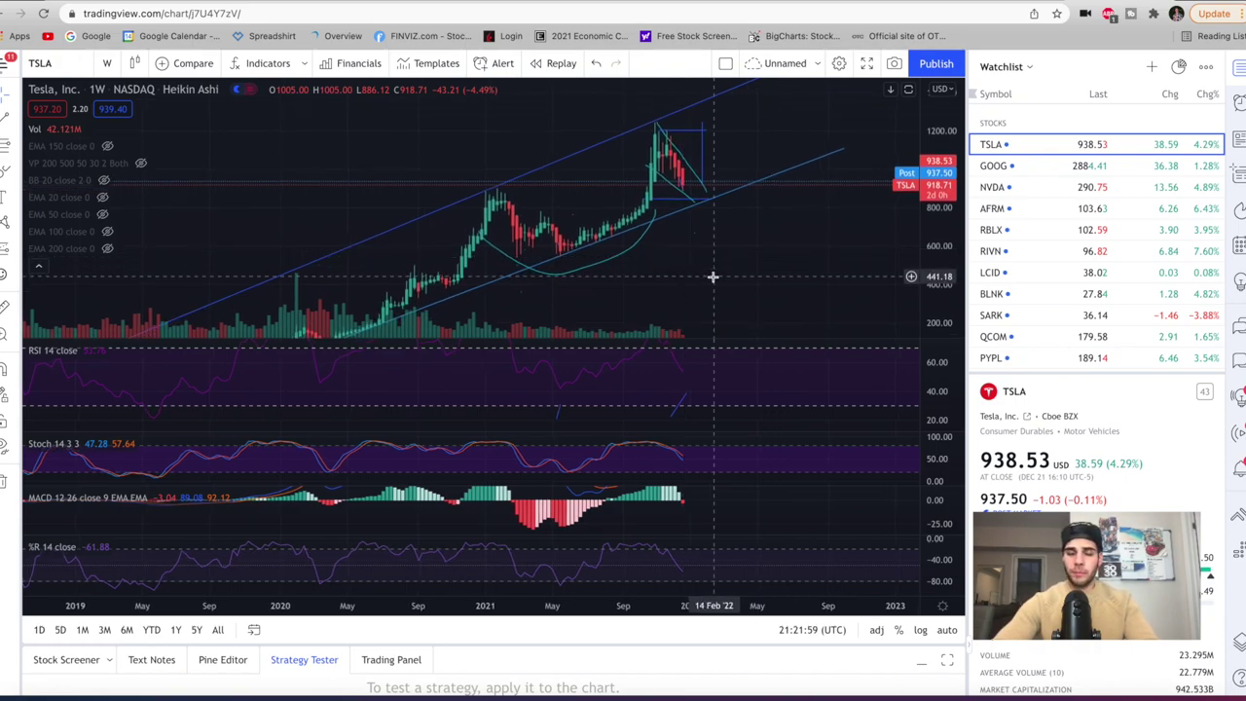
- Examine the weekly TSLA chart's long-term channel, rounded bottom and recent pullback
scroll(729, 244, "up", 1)
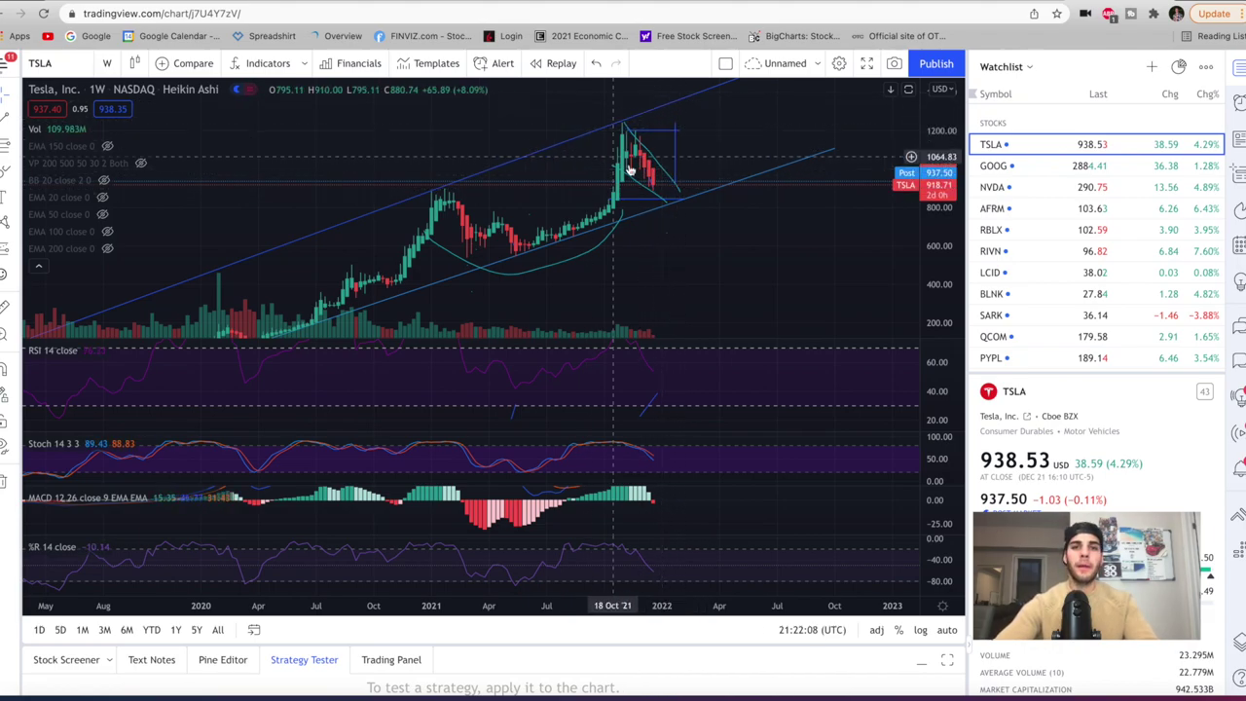
scroll(641, 185, "up", 1)
scroll(642, 185, "up", 1)
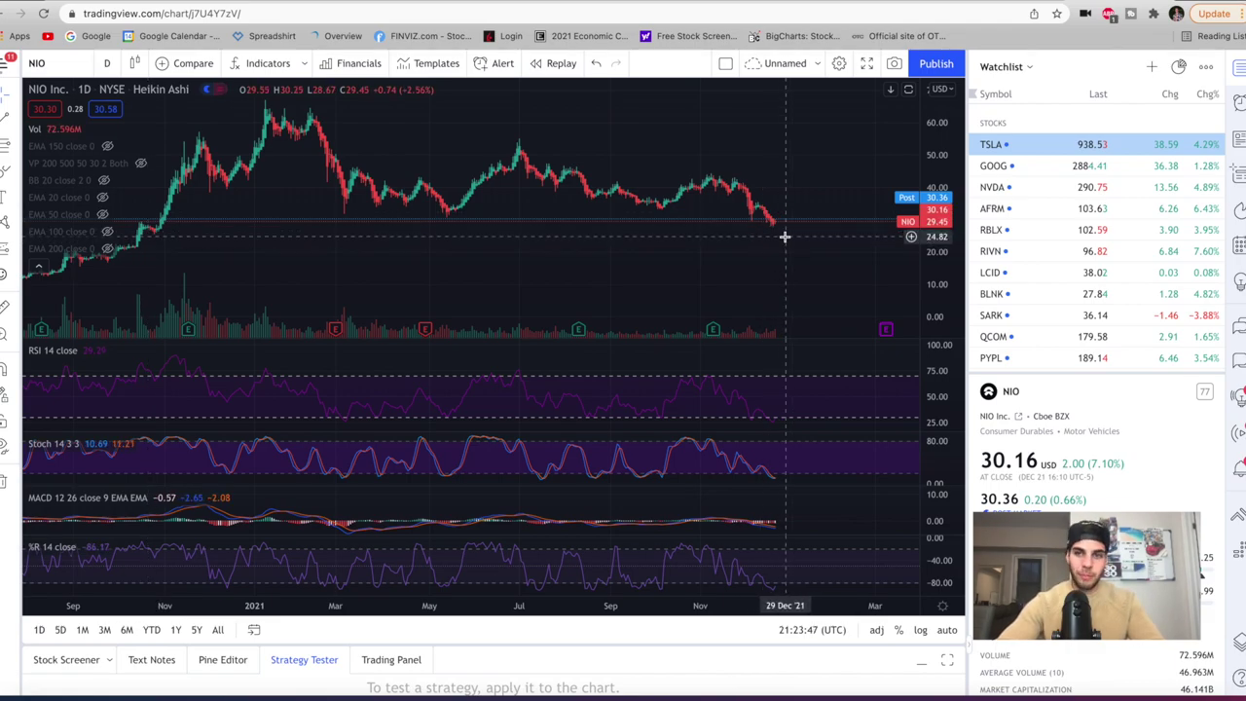
- Switch the NIO chart to the 4 hours interval and draw a trendline beneath the December RSI lows
scroll(742, 326, "up", 3)
scroll(746, 327, "up", 3)
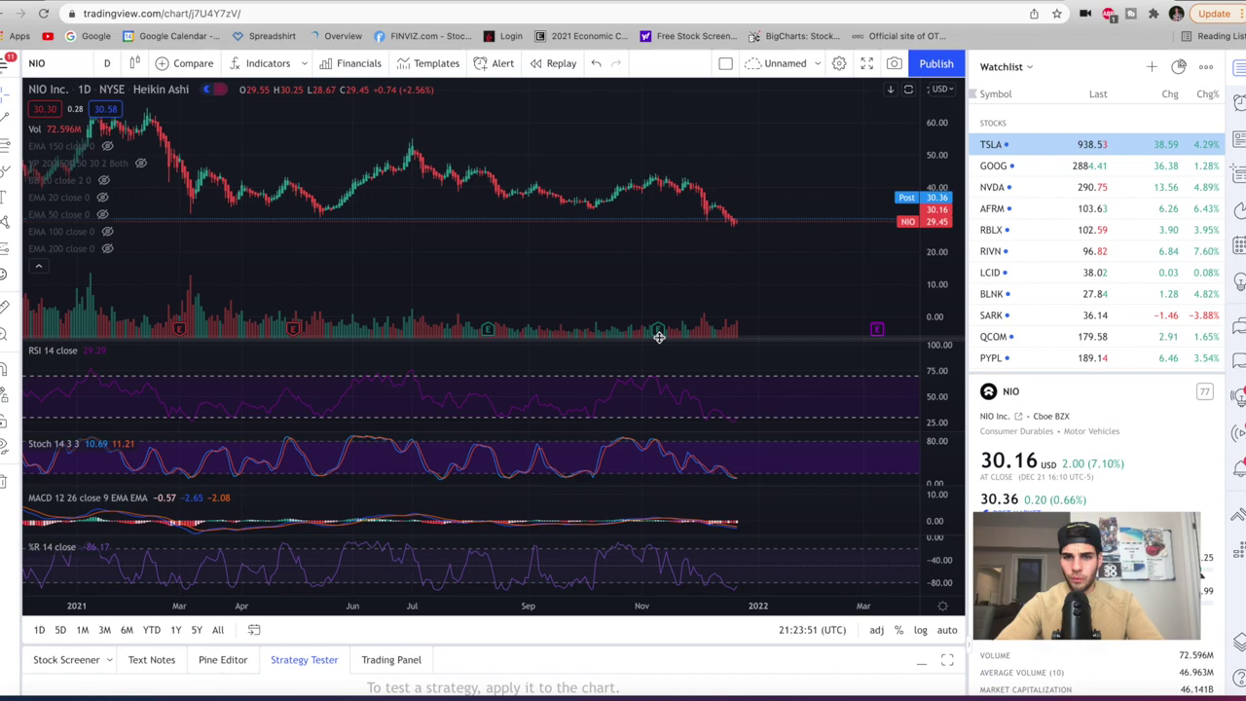
scroll(710, 278, "up", 2)
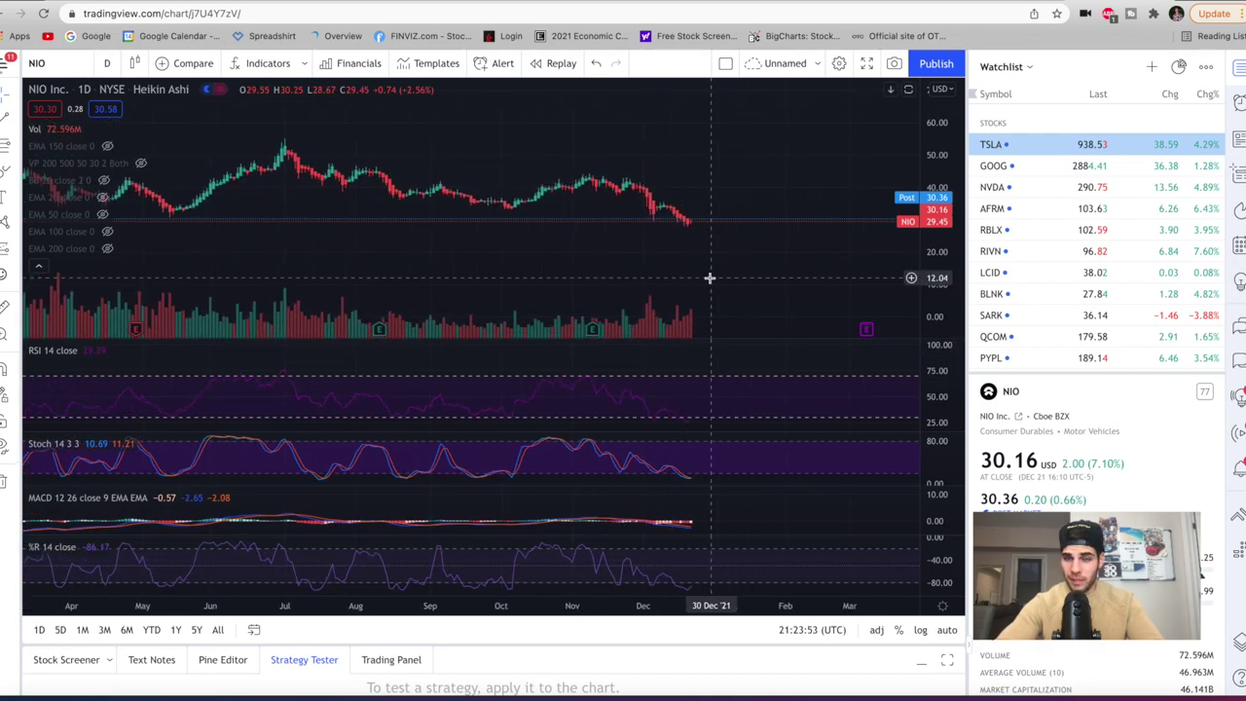
scroll(685, 299, "up", 2)
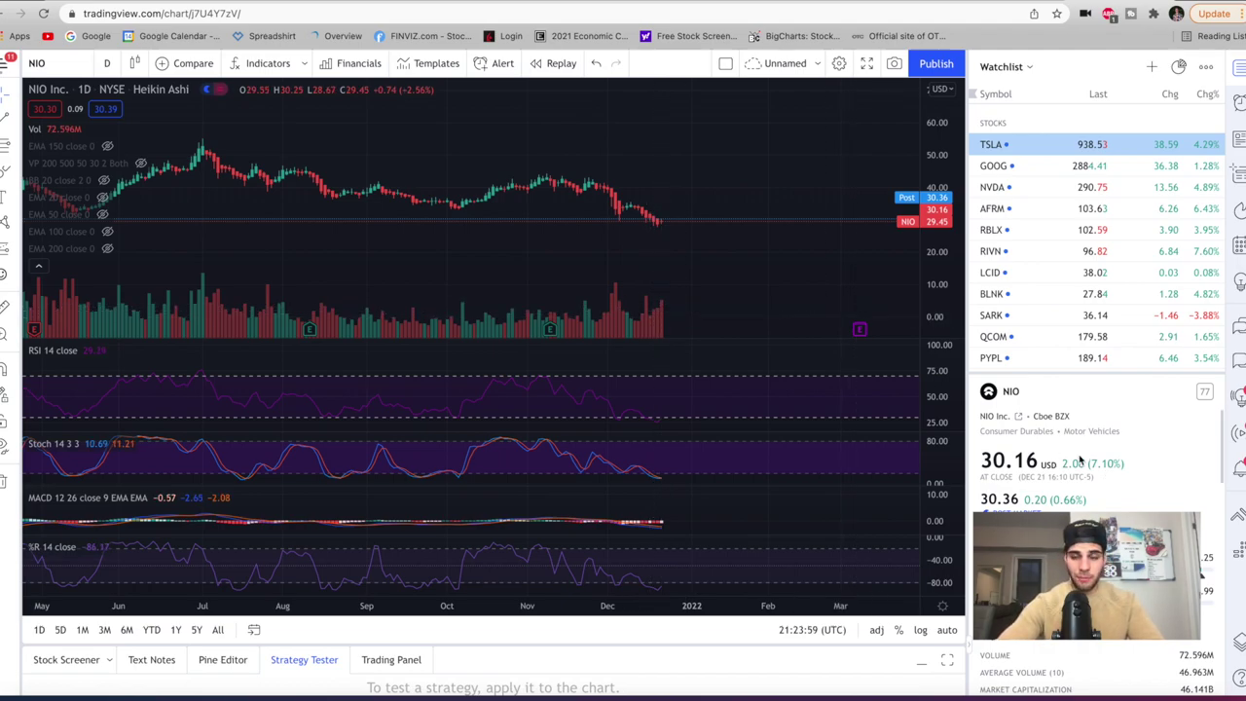
left_click(107, 62)
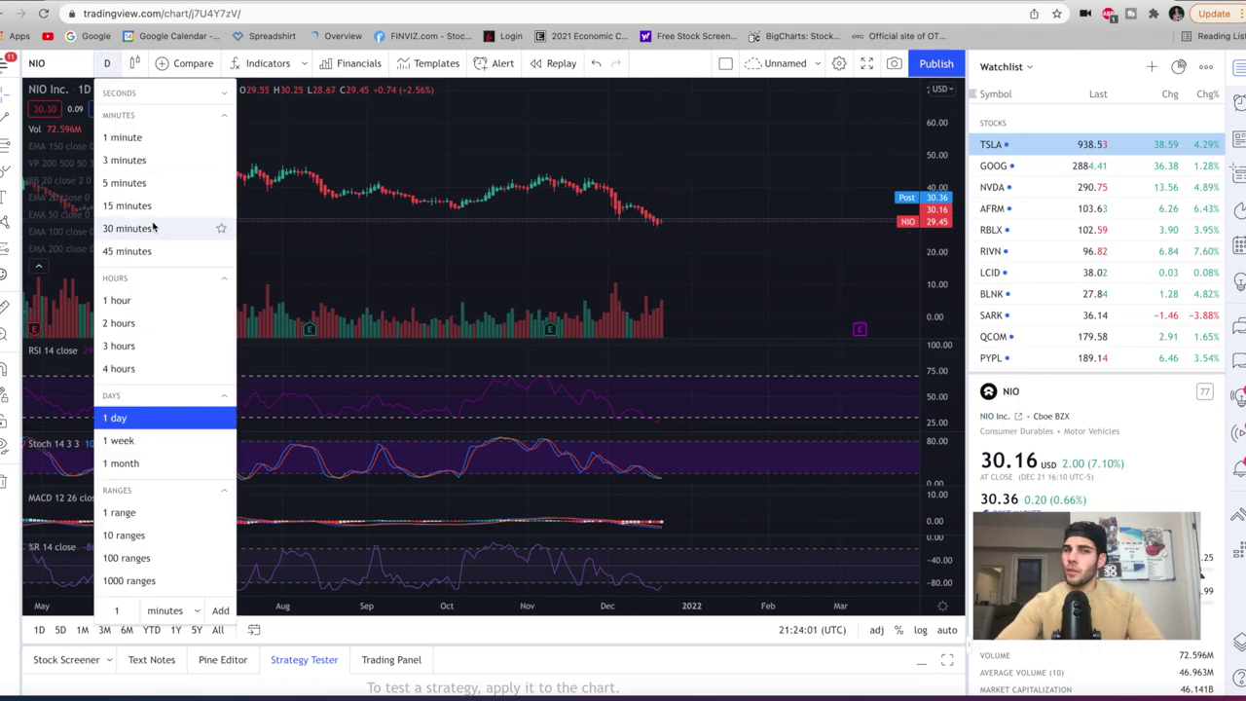
left_click(120, 370)
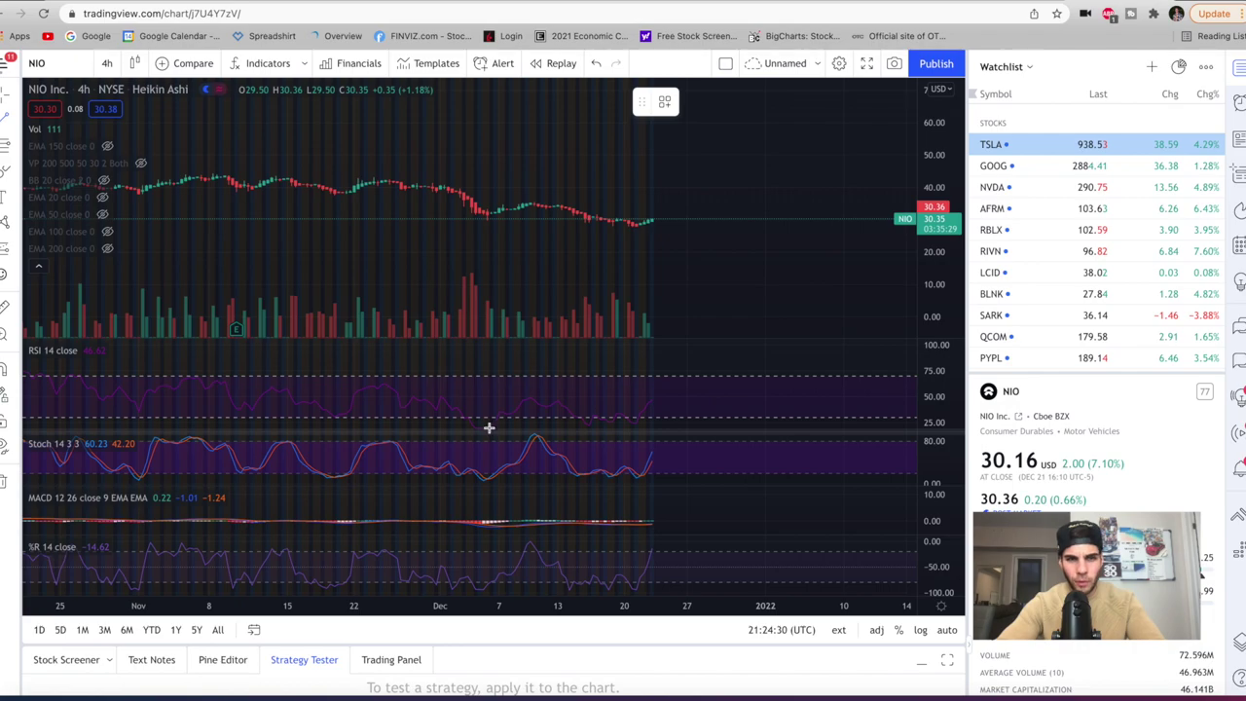
left_click_drag(478, 428, 446, 438)
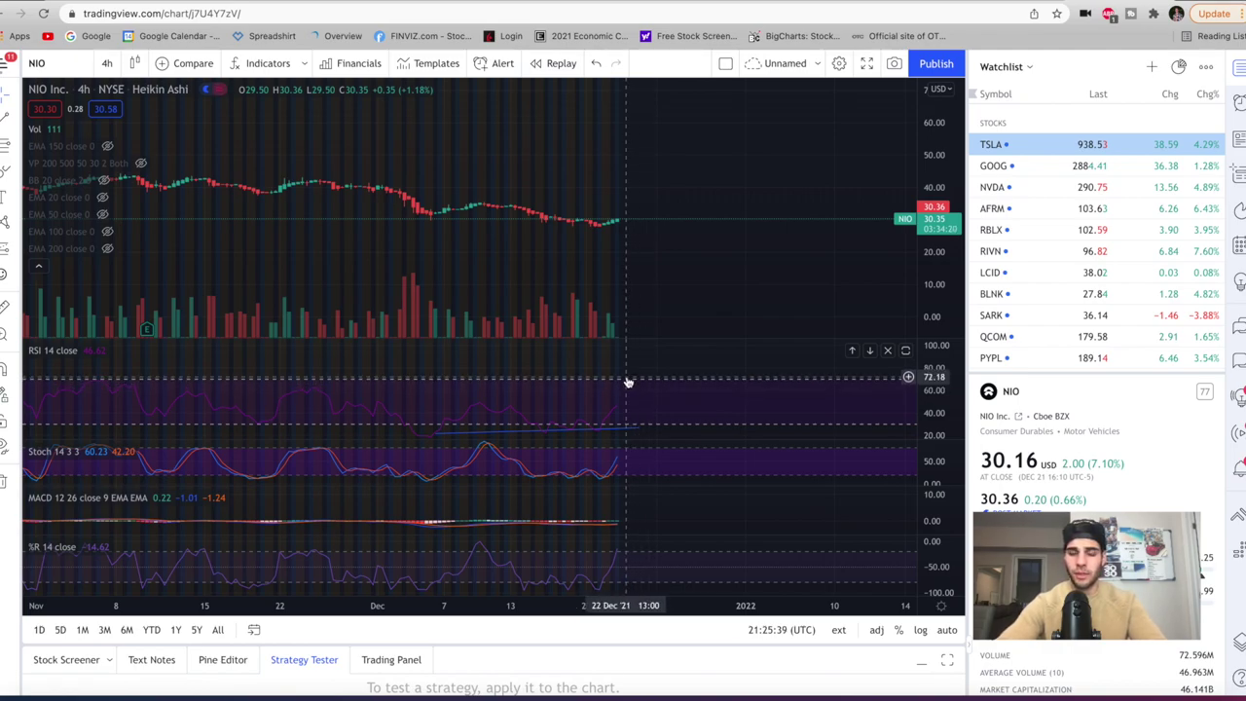
- Switch the NIO chart back to the 1 day interval and examine its price action and stochastic
left_click(107, 63)
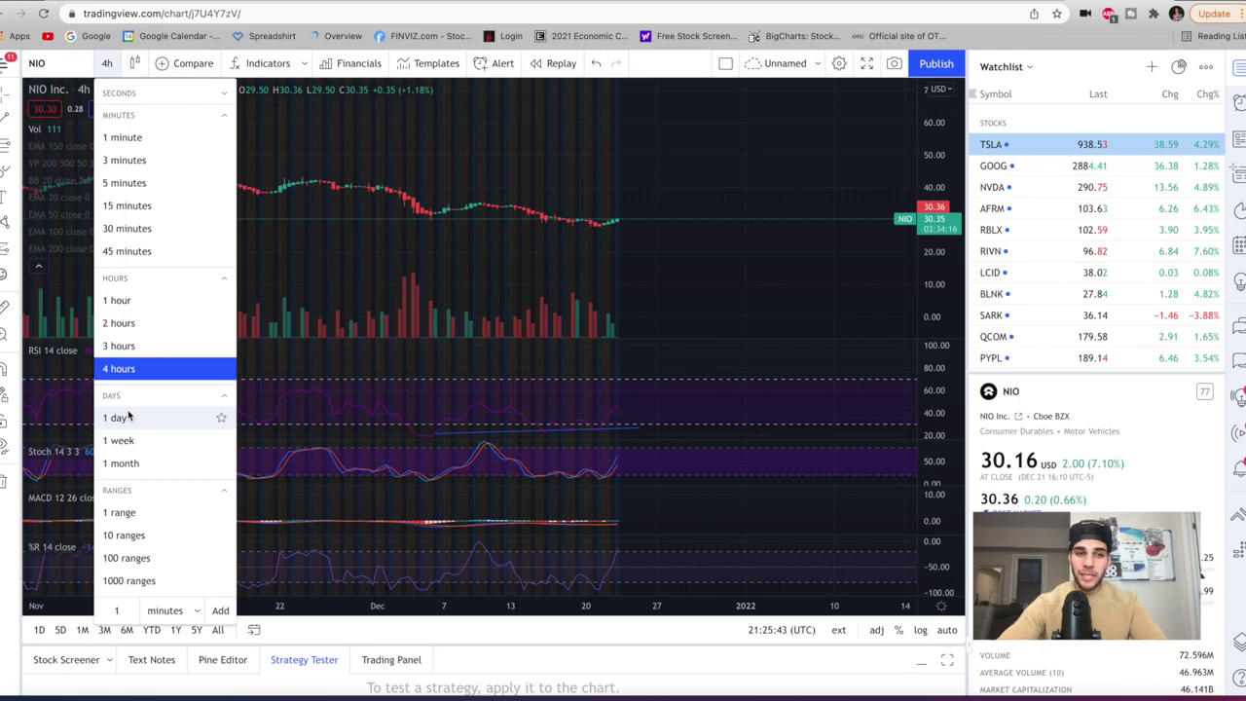
left_click(132, 419)
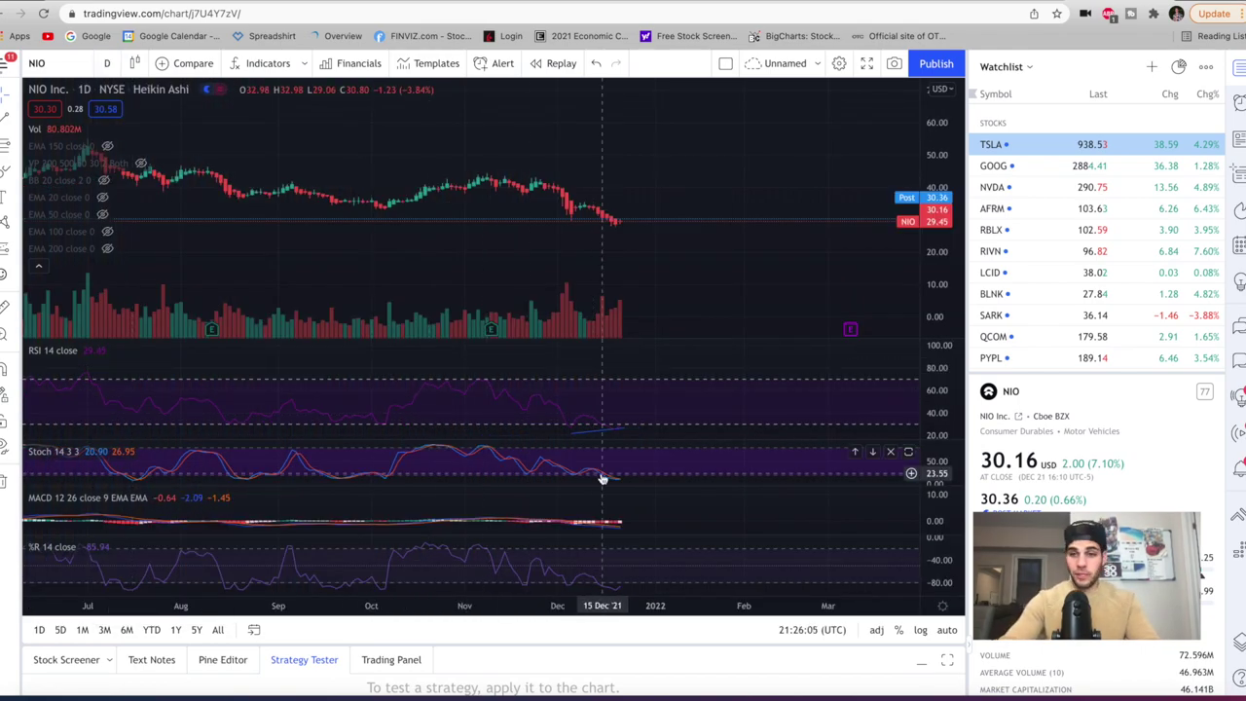
scroll(567, 131, "down", 1)
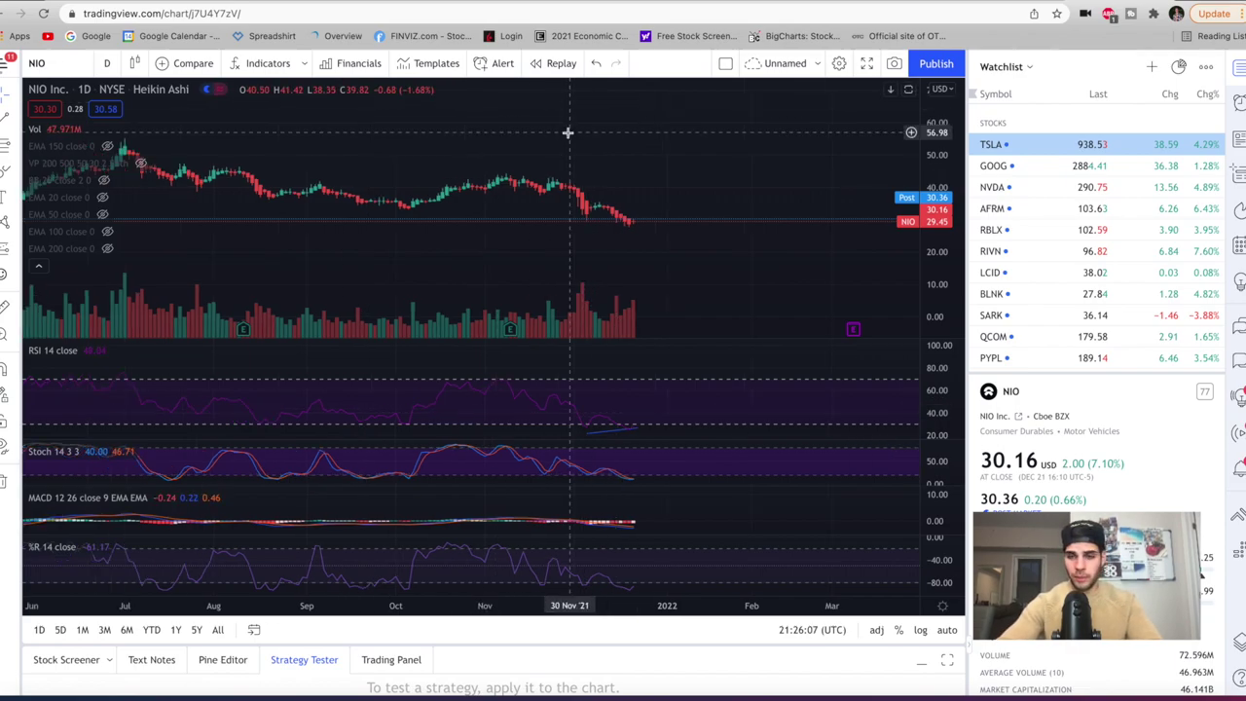
- Open the NVDA chart from the watchlist
scroll(567, 131, "down", 3)
left_click(993, 187)
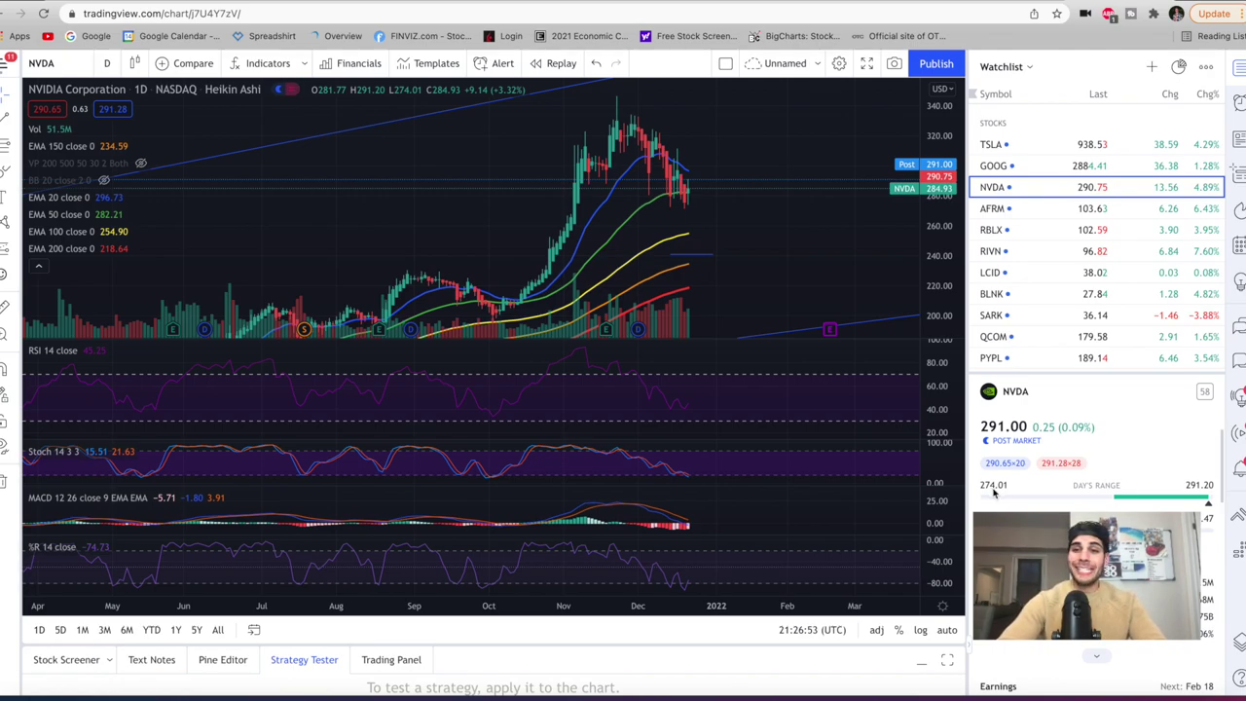
- Examine NVDA's daily pullback against its moving averages and switch the chart to the 4 hours interval
scroll(1183, 474, "up", 1)
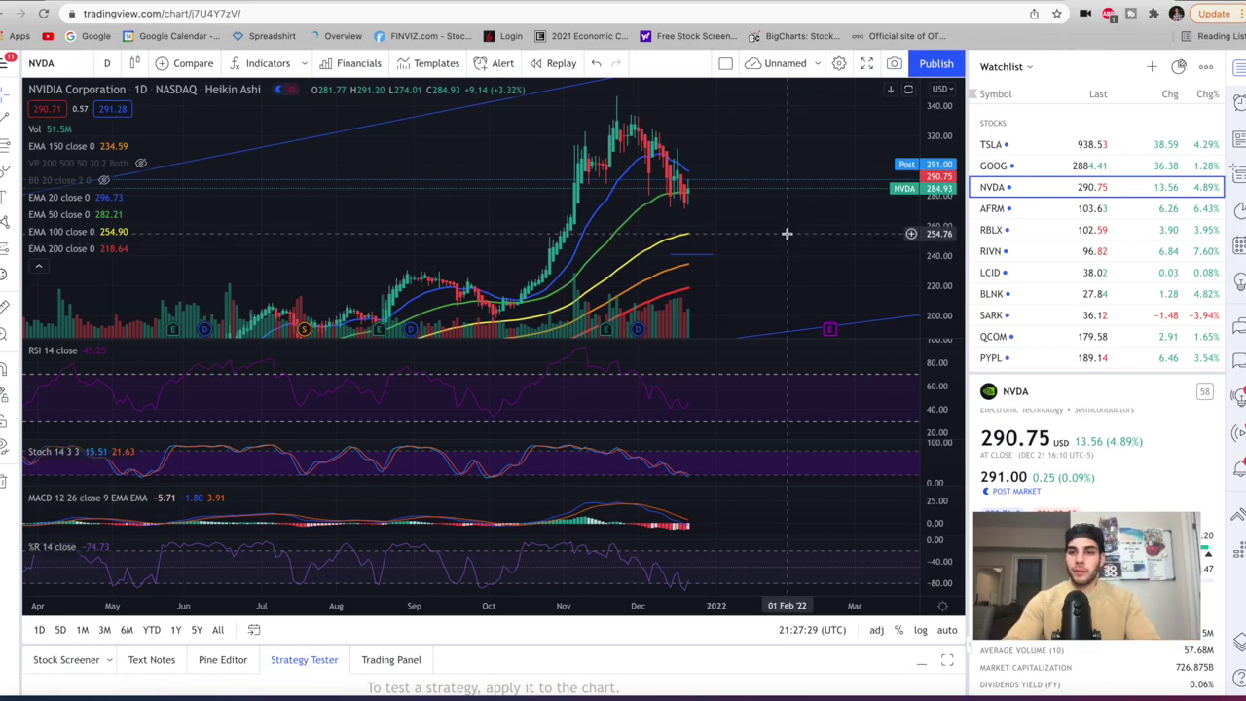
left_click_drag(787, 233, 761, 223)
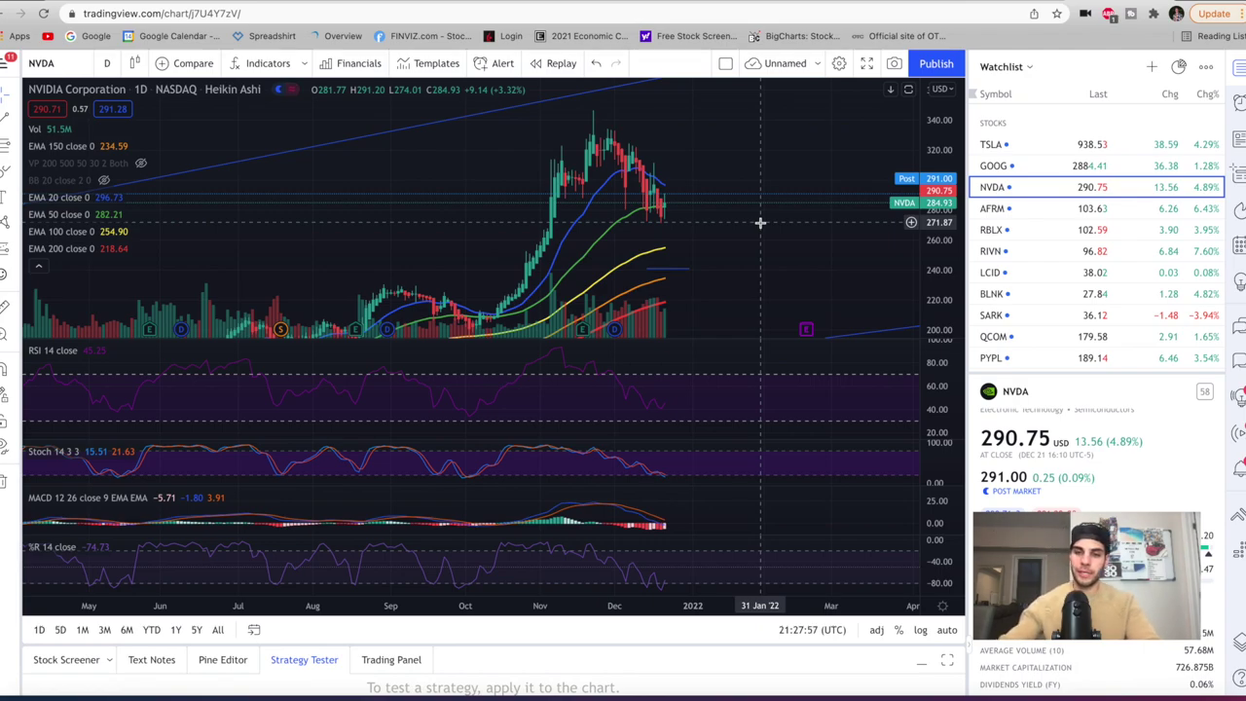
scroll(682, 224, "up", 3)
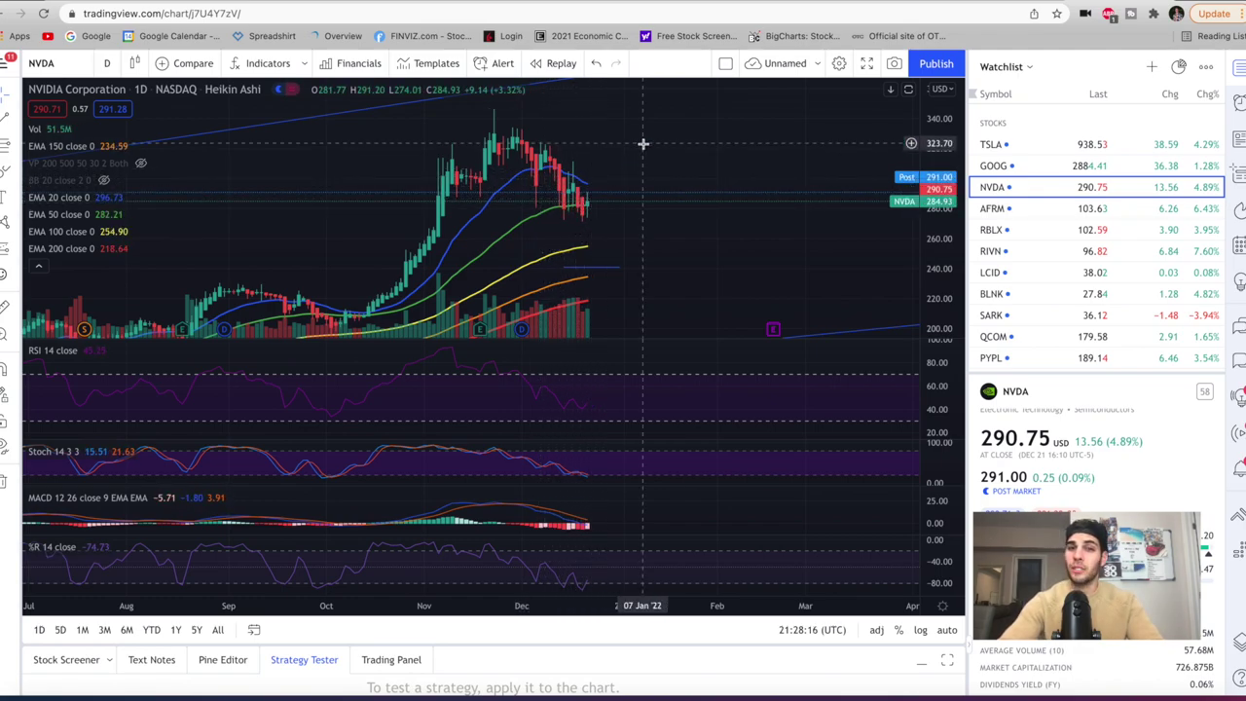
left_click(107, 63)
left_click(127, 366)
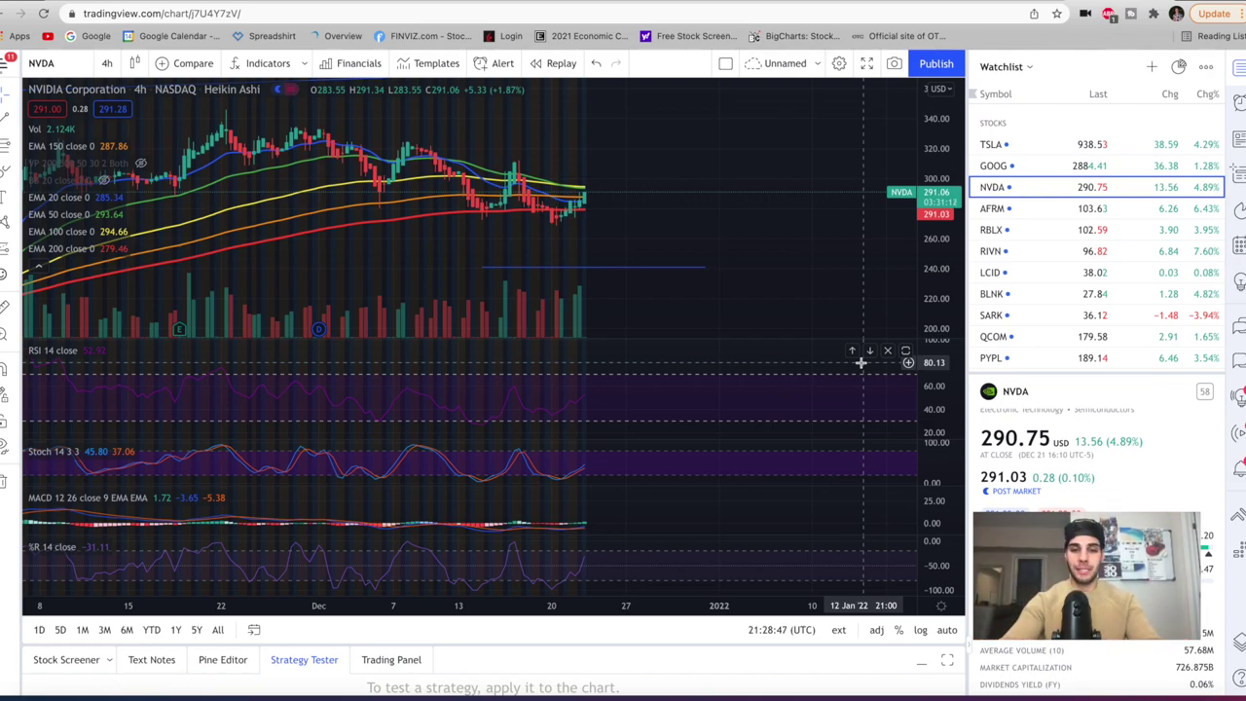
- Switch to Trader Workstation and review the portfolio's daily P&L and individual stock and option positions
key("super+Tab")
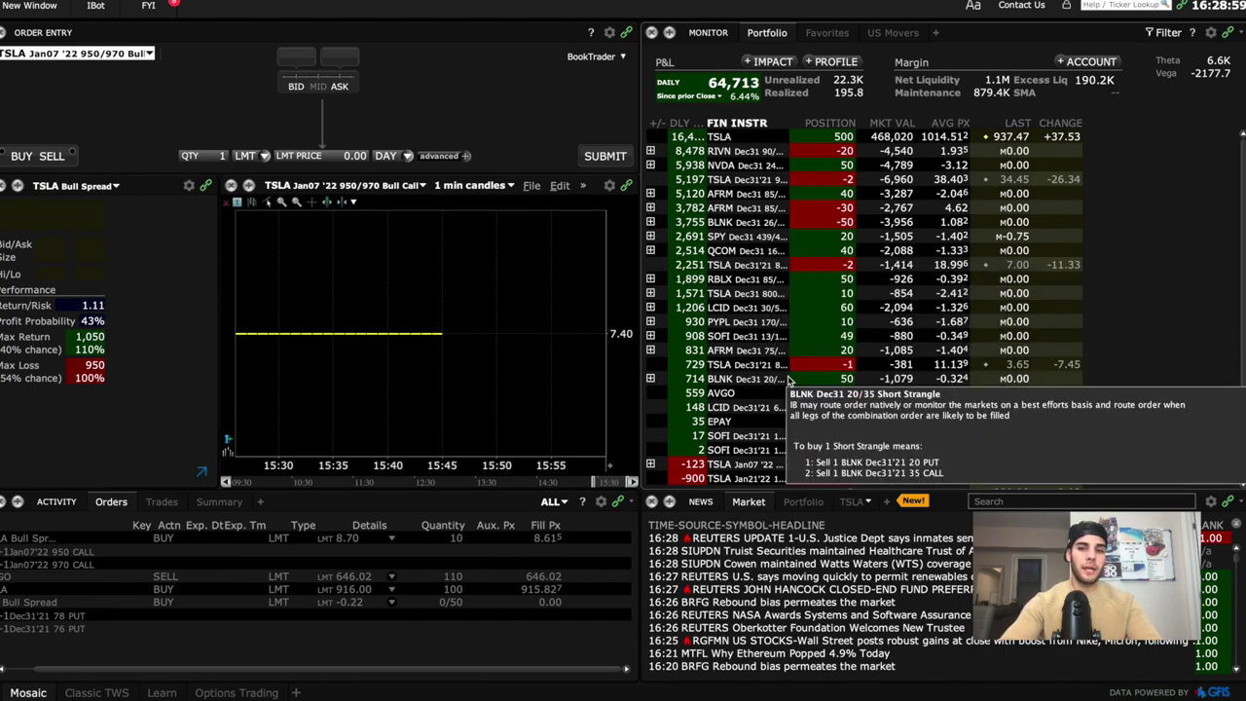
left_click(824, 191)
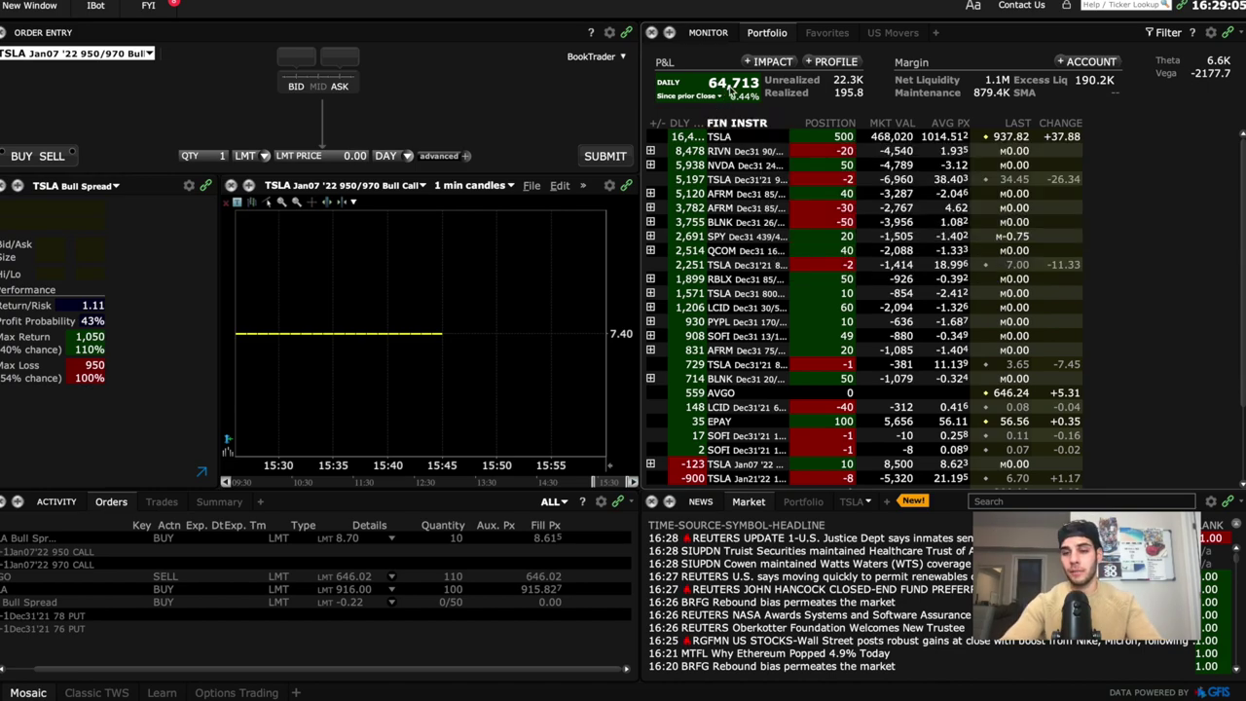
left_click(800, 292)
left_click(793, 264)
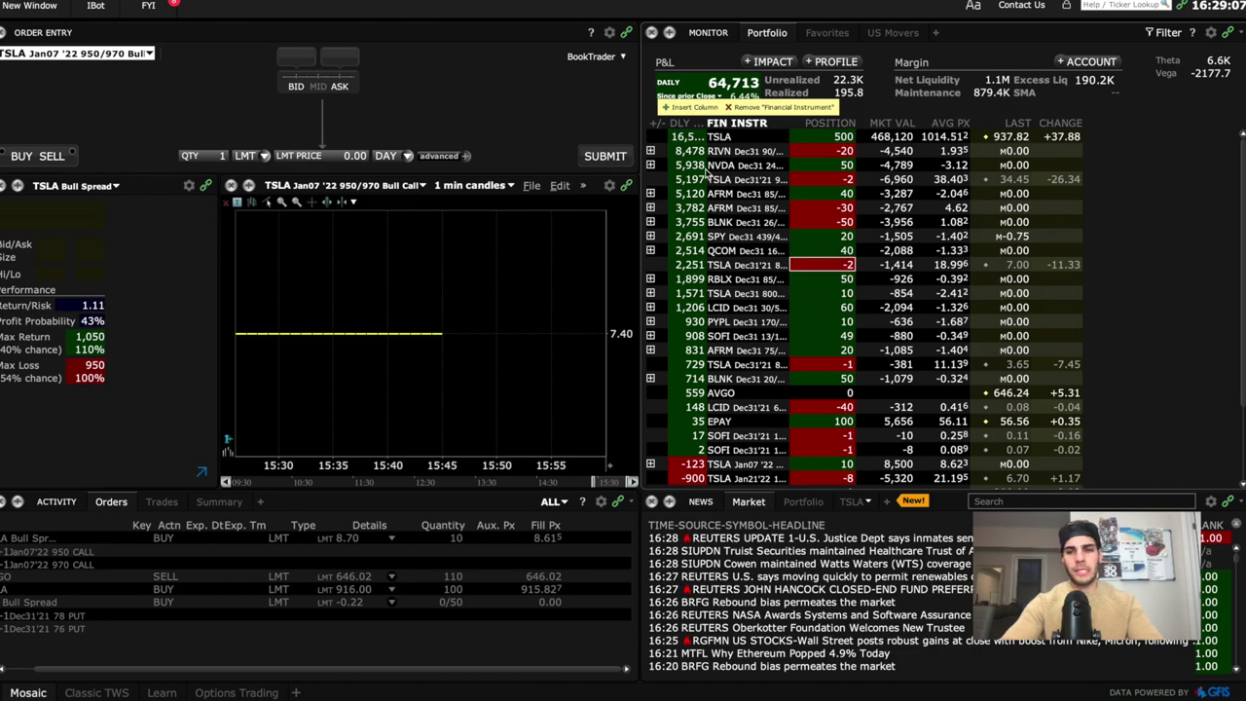
left_click(739, 222)
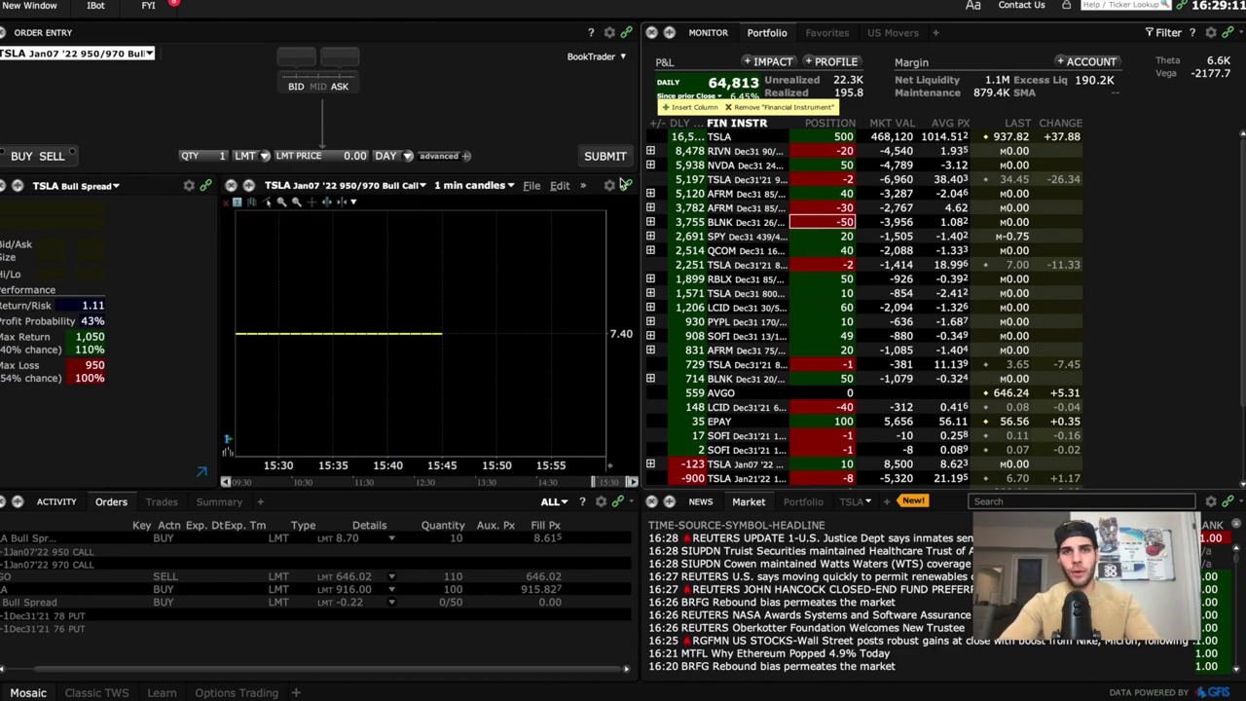
left_click(1204, 312)
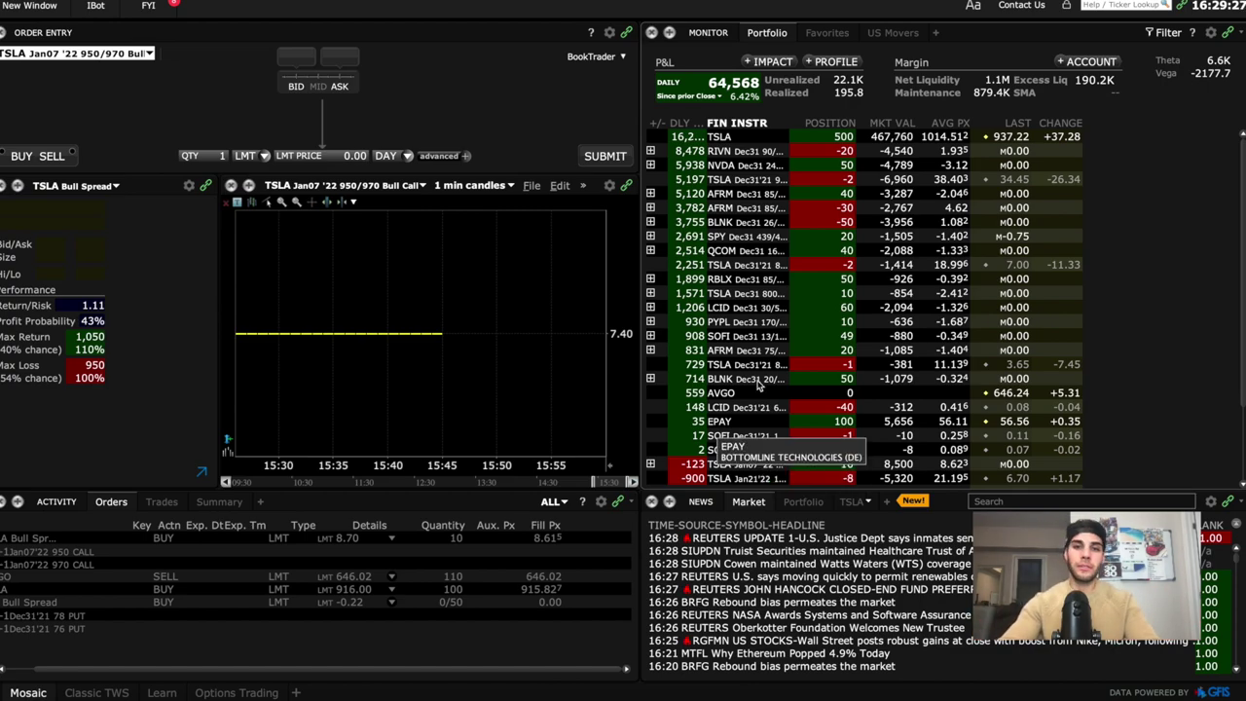
left_click(808, 434)
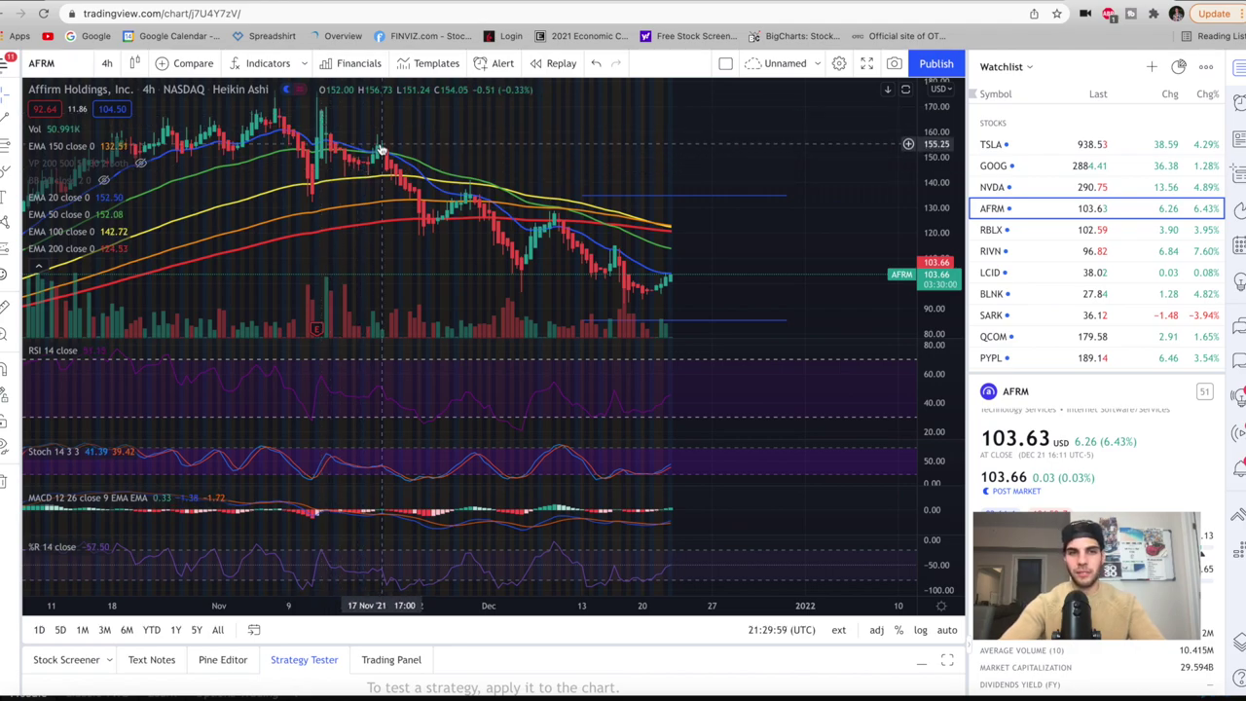
- Examine AFRM's 4-hour price action with its moving averages and check the stock's day's range
left_click_drag(425, 208, 437, 200)
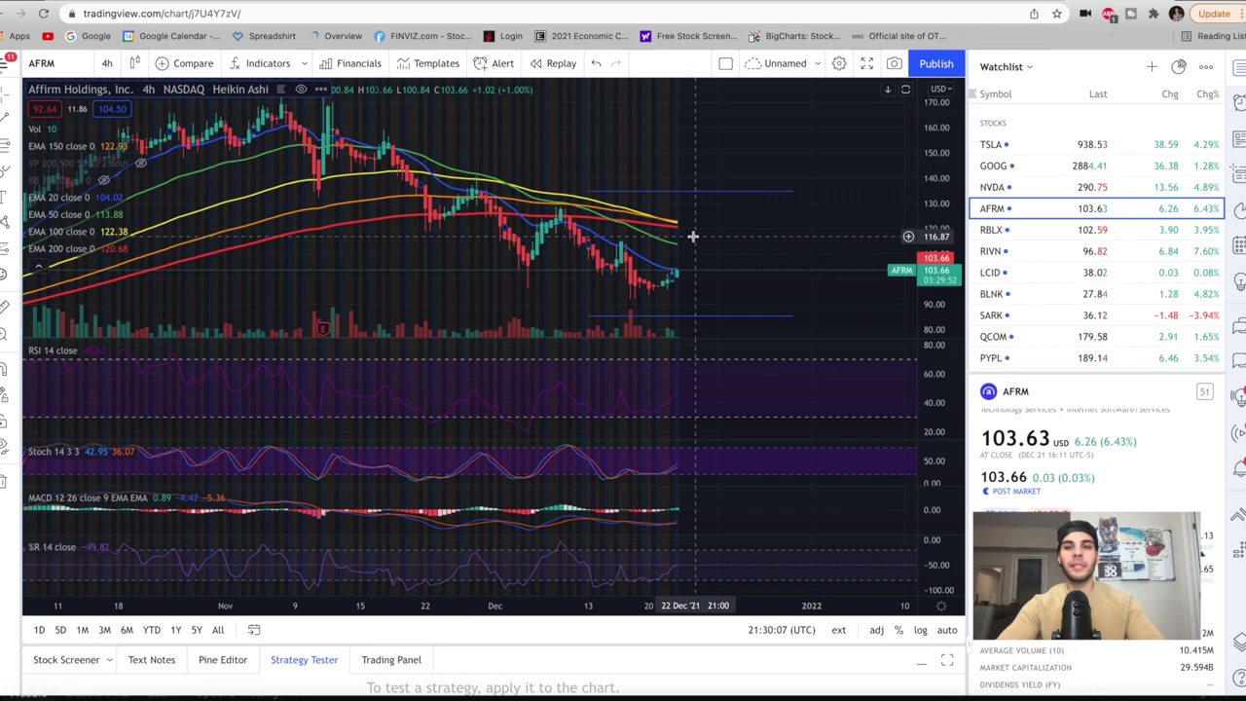
scroll(1012, 490, "down", 2)
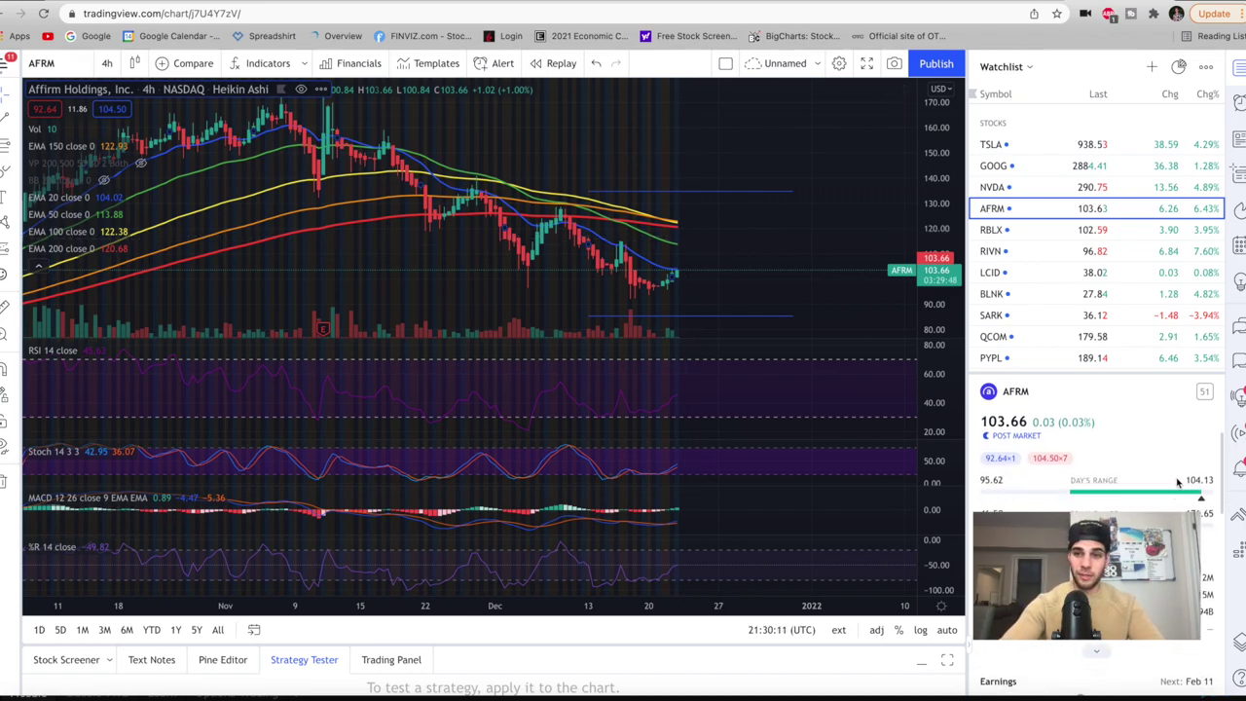
scroll(1159, 468, "up", 2)
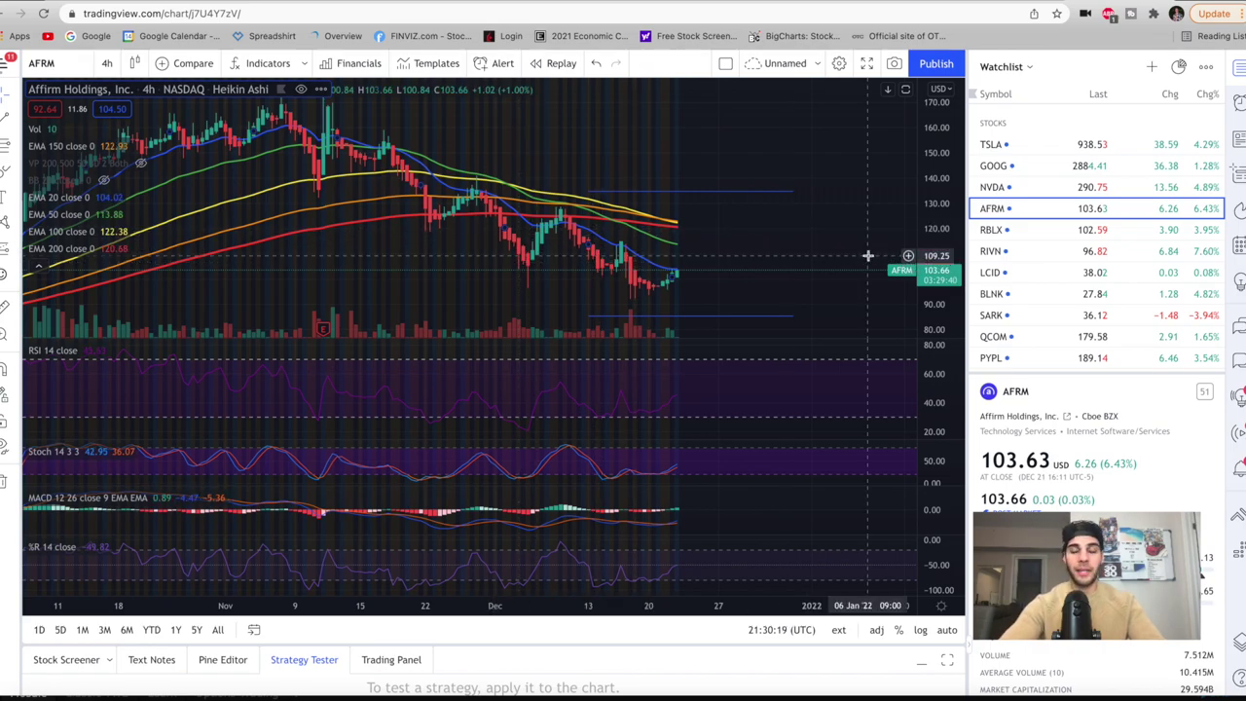
- Review the RBLX, RIVN, LCID and BLNK 4-hour charts from the watchlist, checking LCID's day's range along the way
left_click(1014, 231)
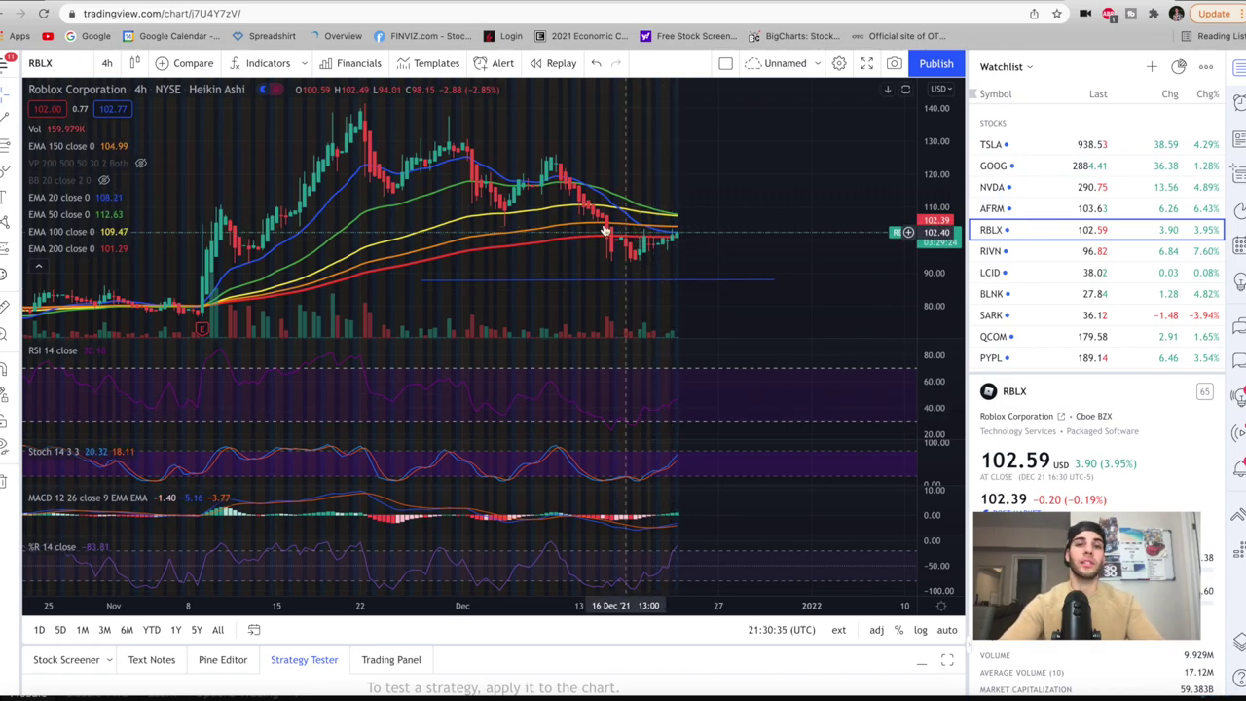
key("Down")
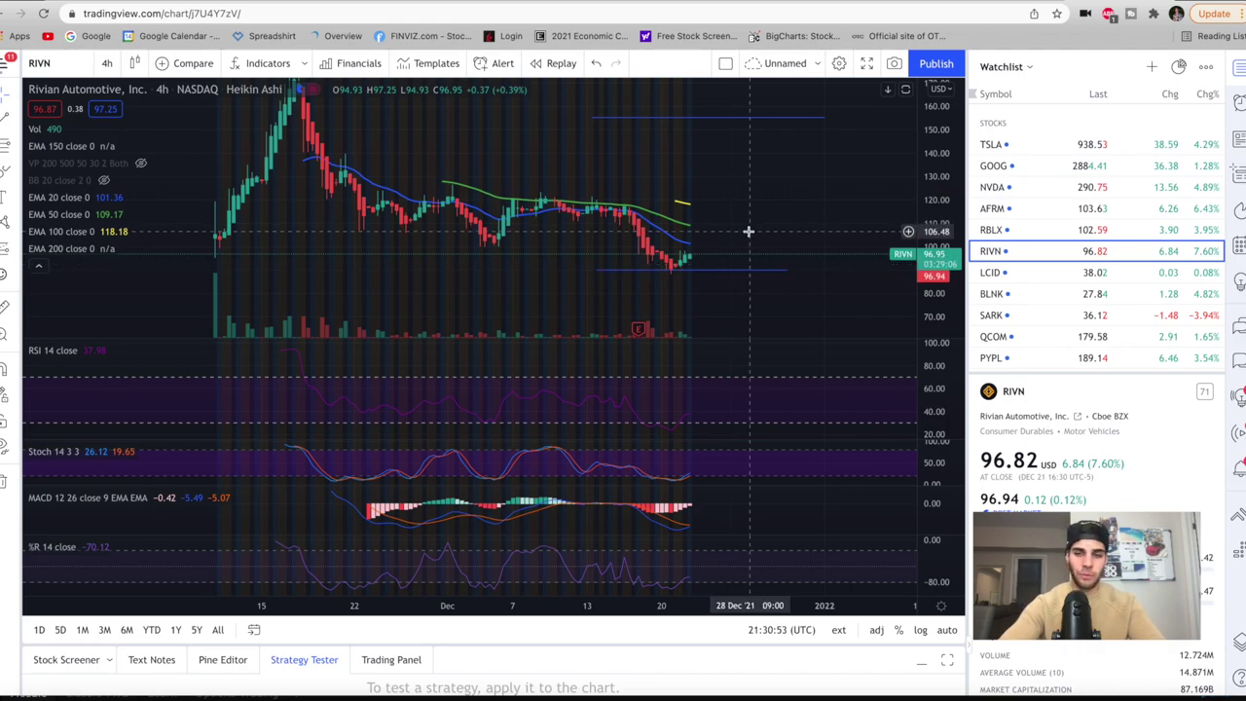
key("Down")
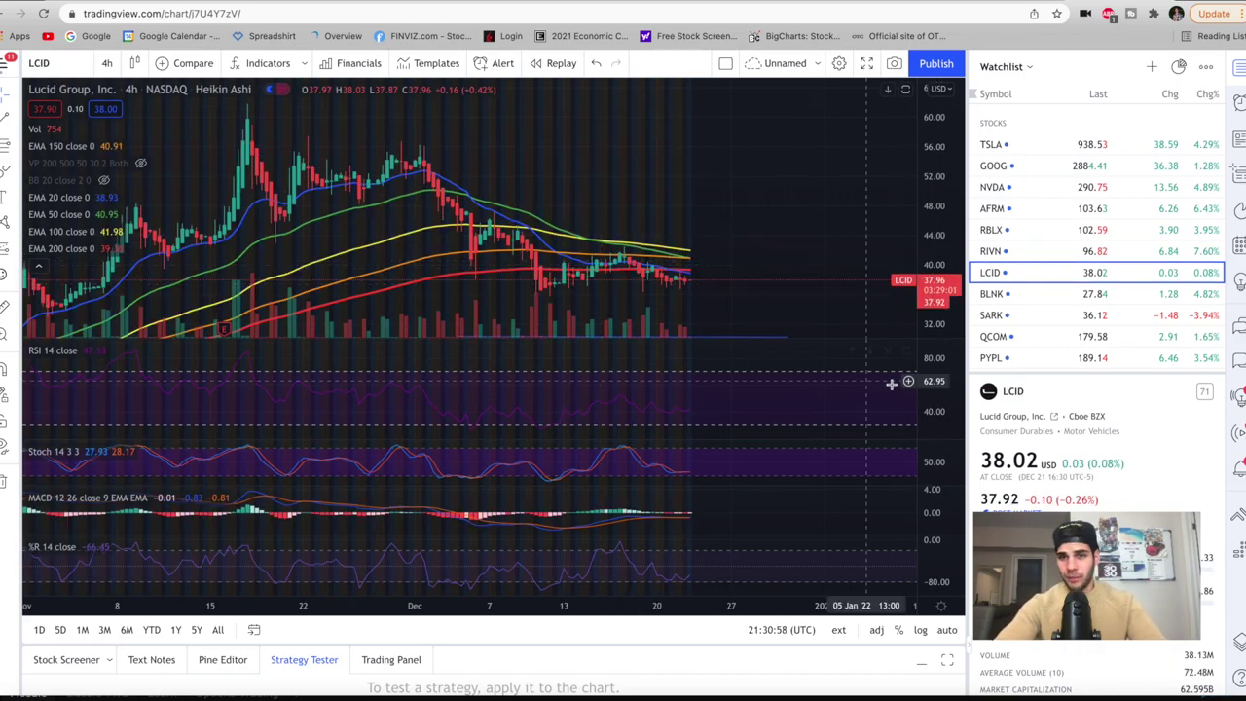
scroll(987, 461, "down", 2)
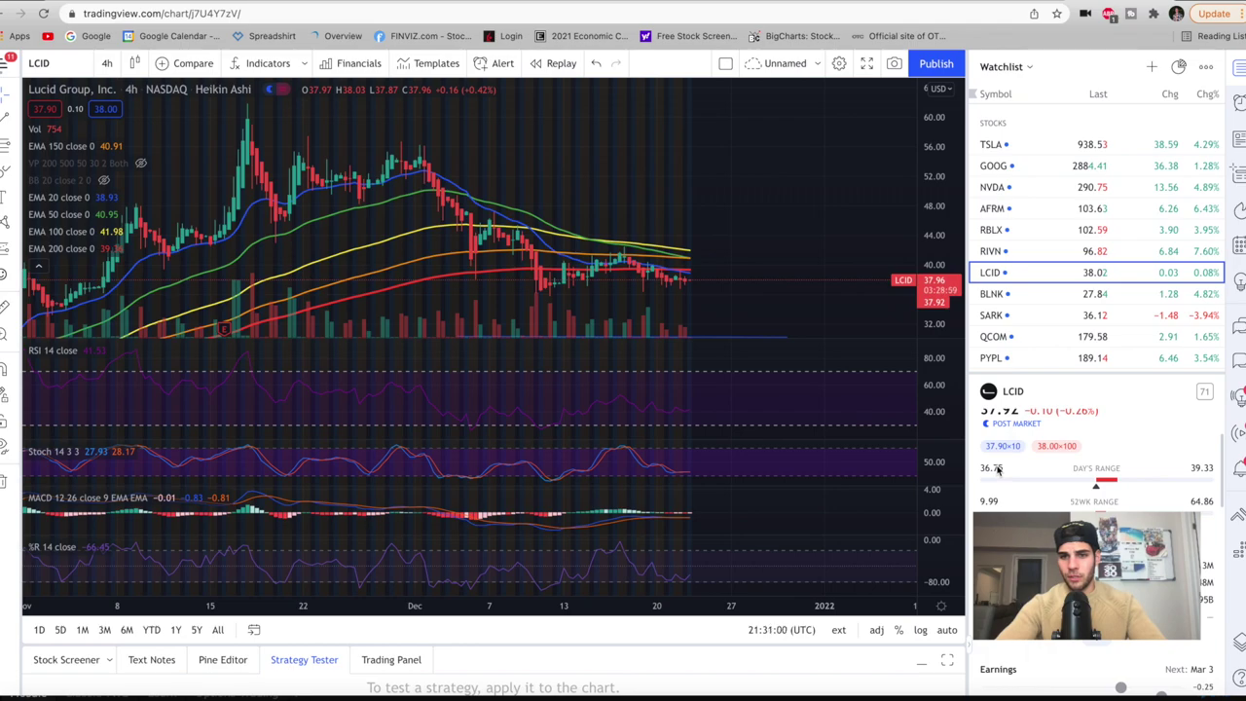
scroll(995, 469, "up", 2)
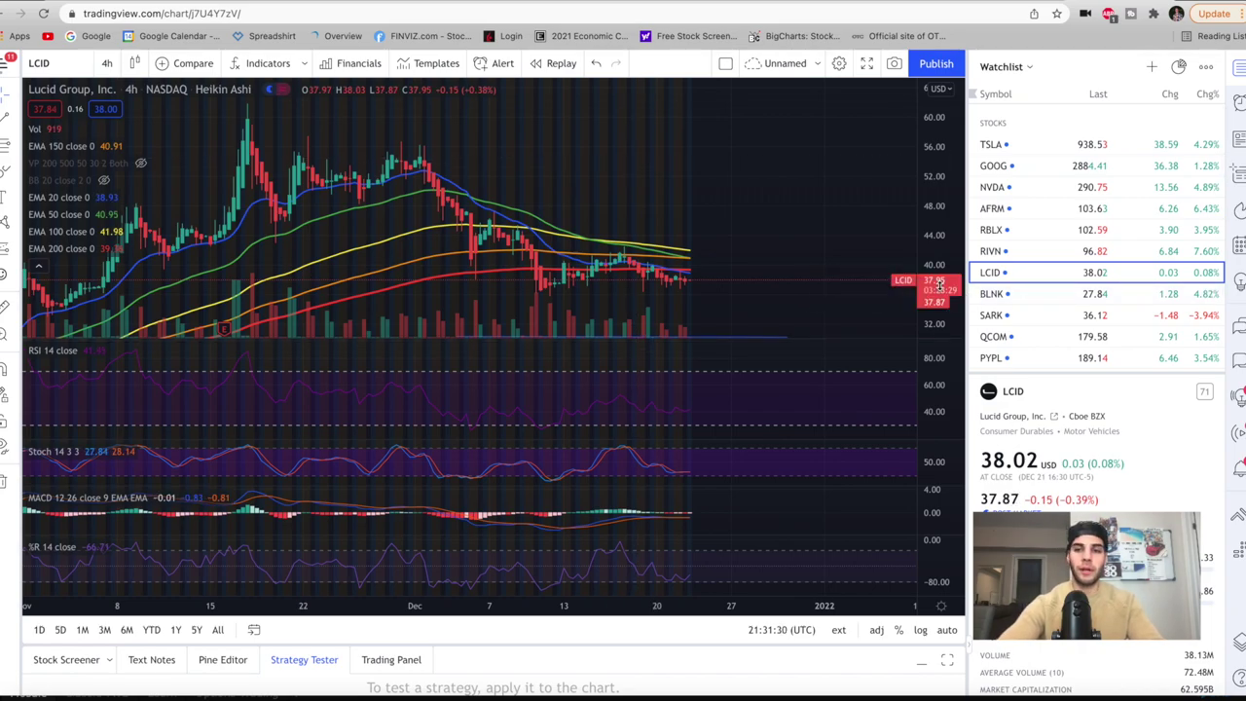
left_click(1013, 297)
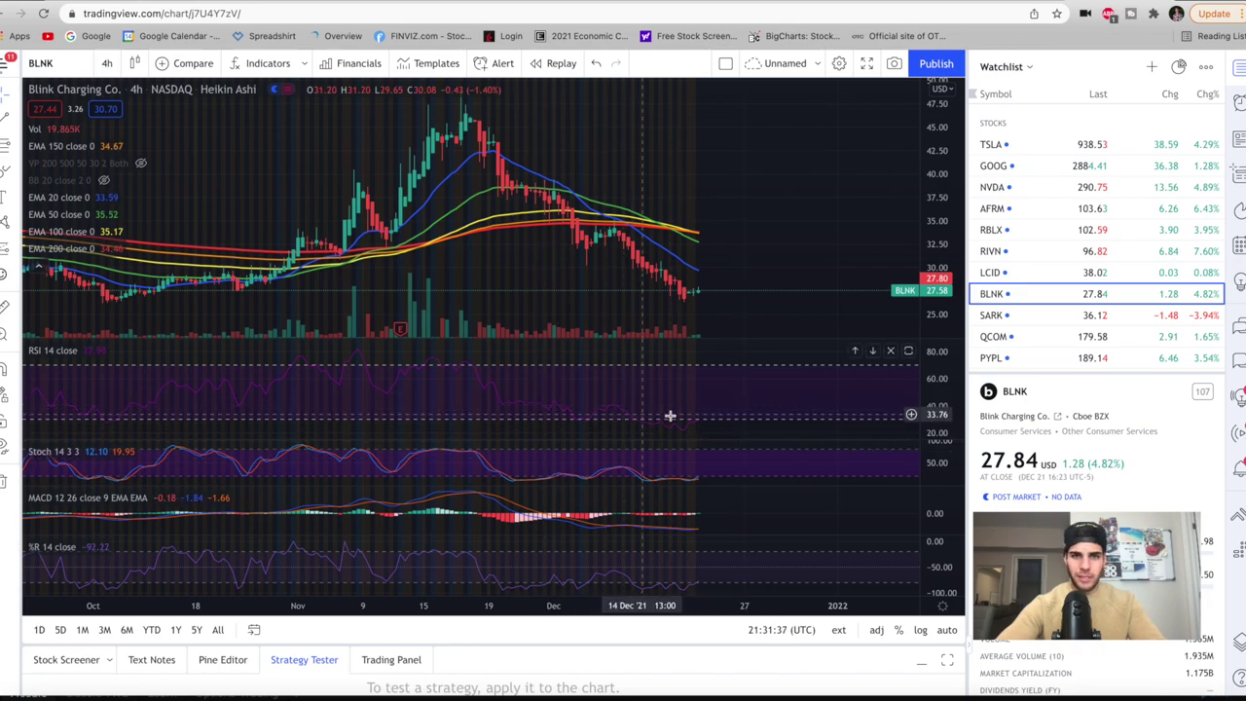
scroll(684, 314, "down", 3)
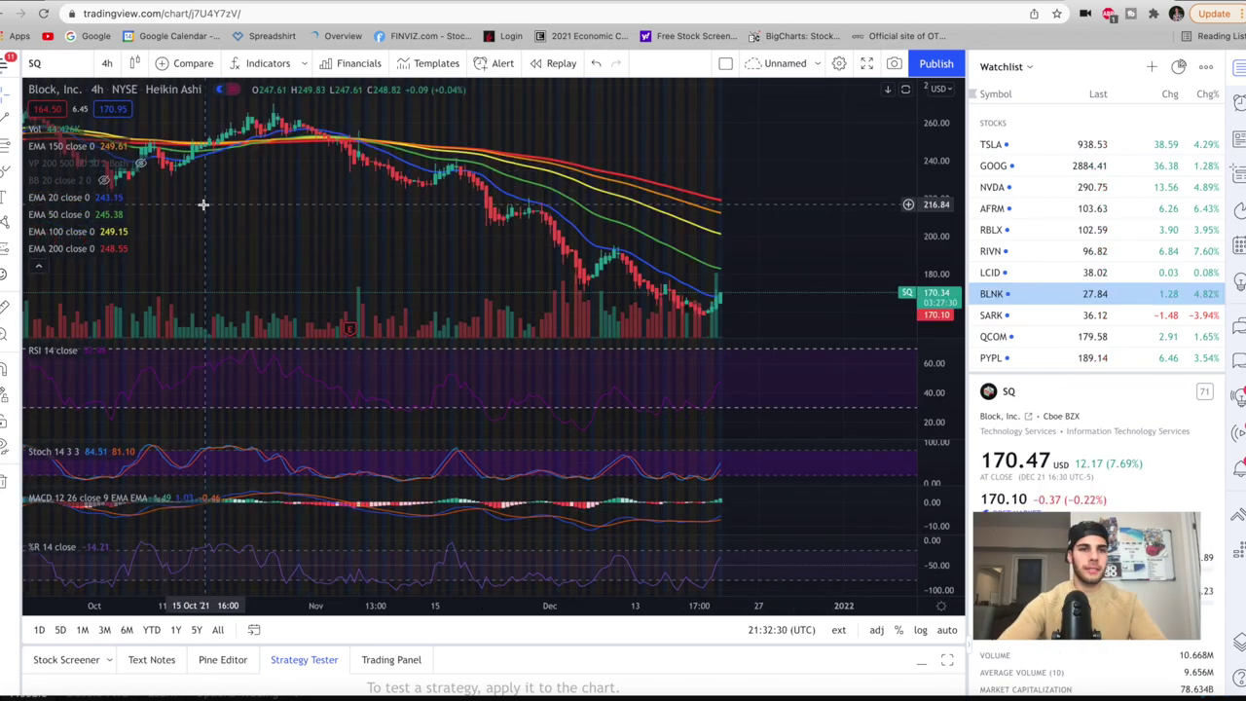
- Switch the SQ chart to the 1 day interval
left_click_drag(217, 202, 309, 181)
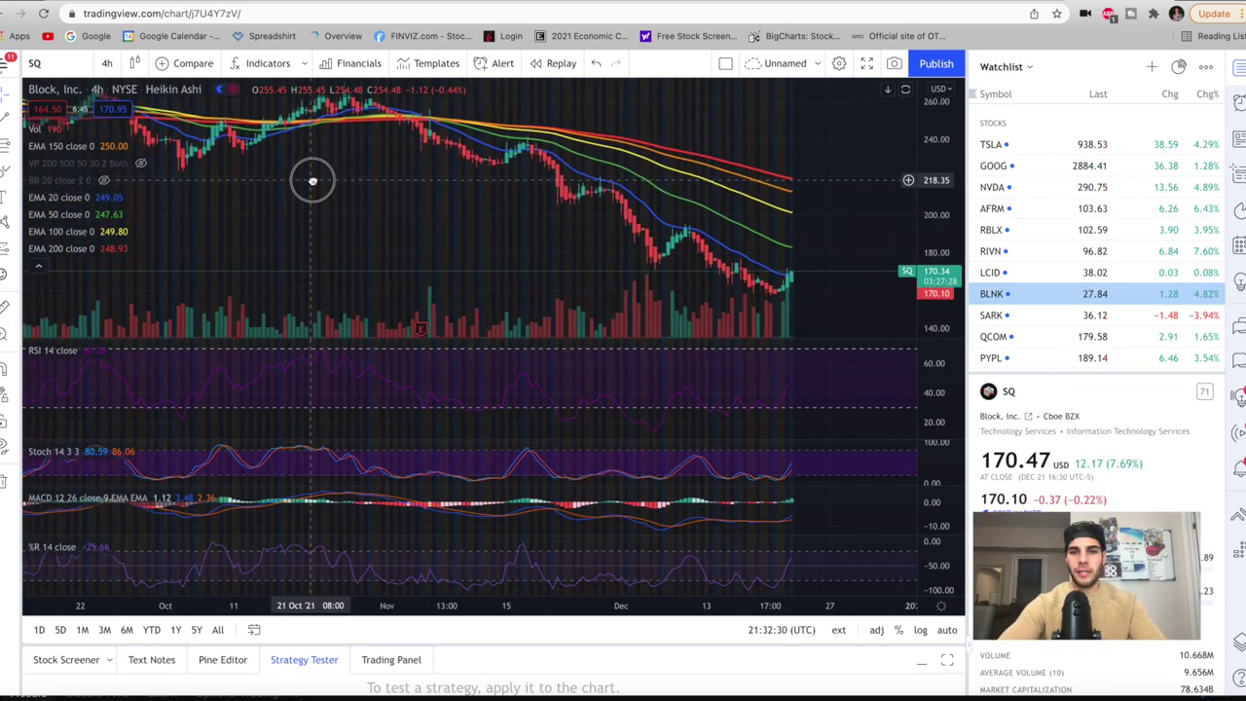
left_click(107, 64)
left_click(126, 418)
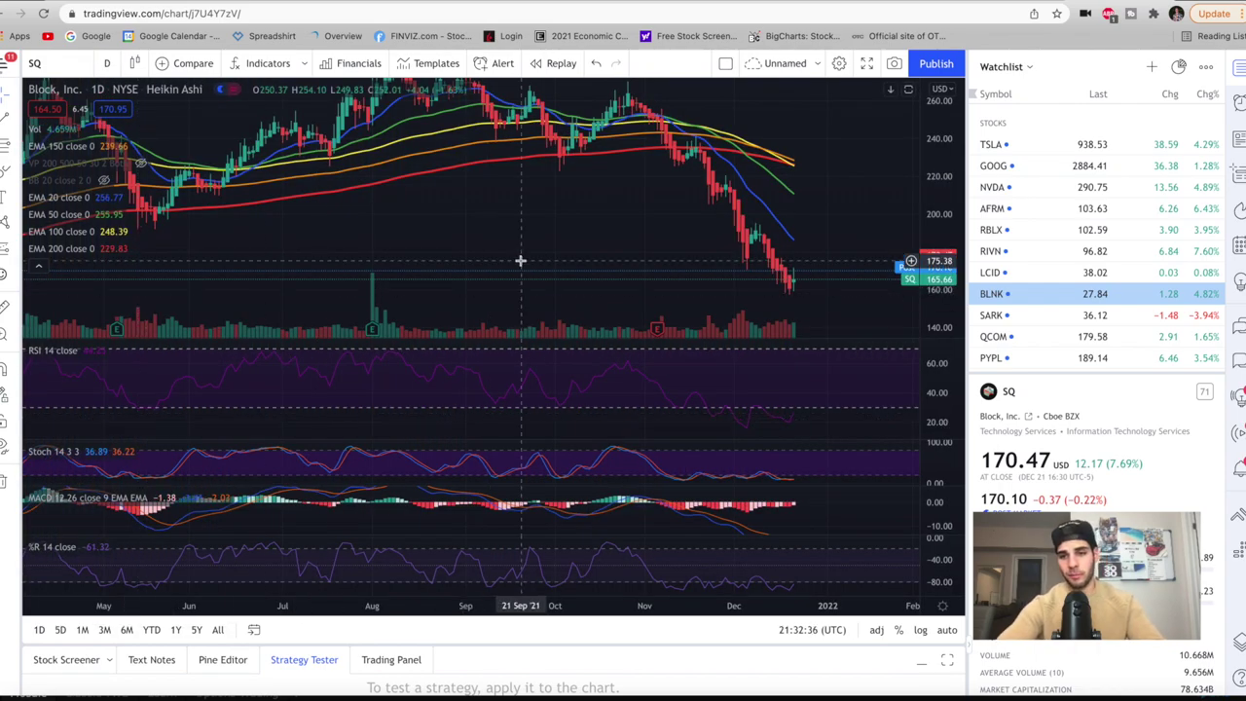
- Compress the SQ chart's price scale and examine the daily decline since November with its momentum indicators
scroll(521, 261, "down", 1)
left_click_drag(942, 127, 938, 265)
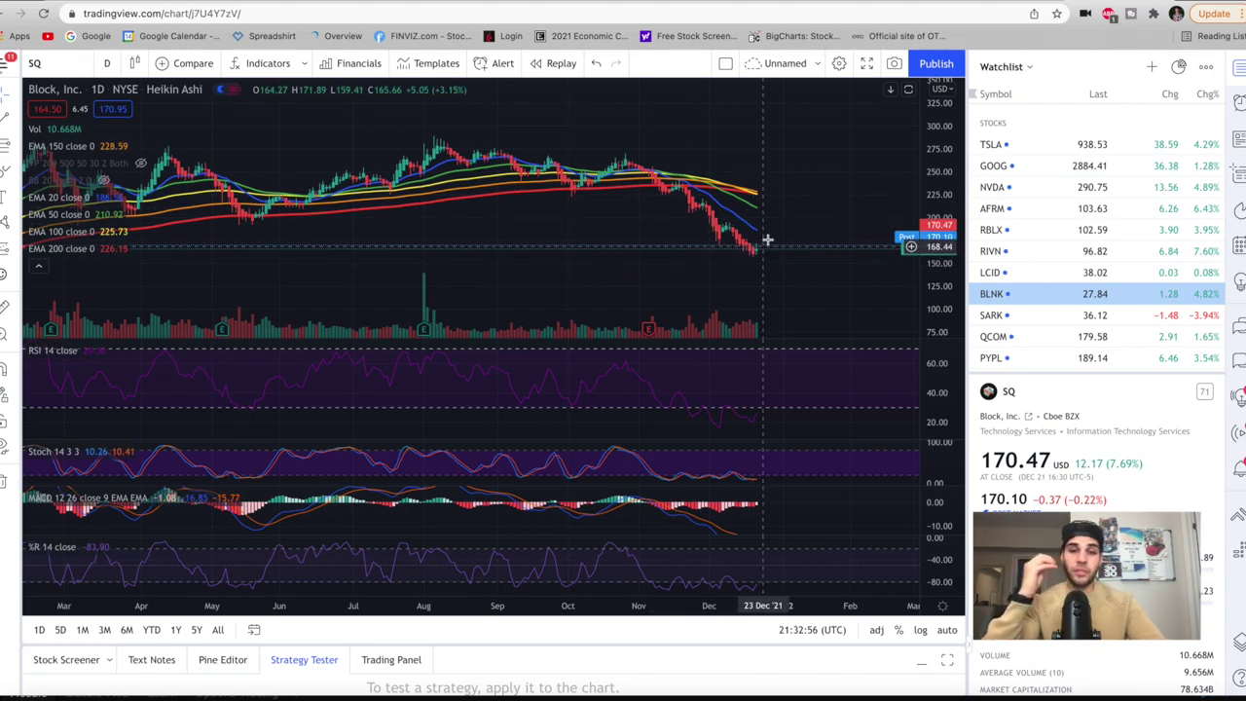
scroll(634, 274, "up", 3)
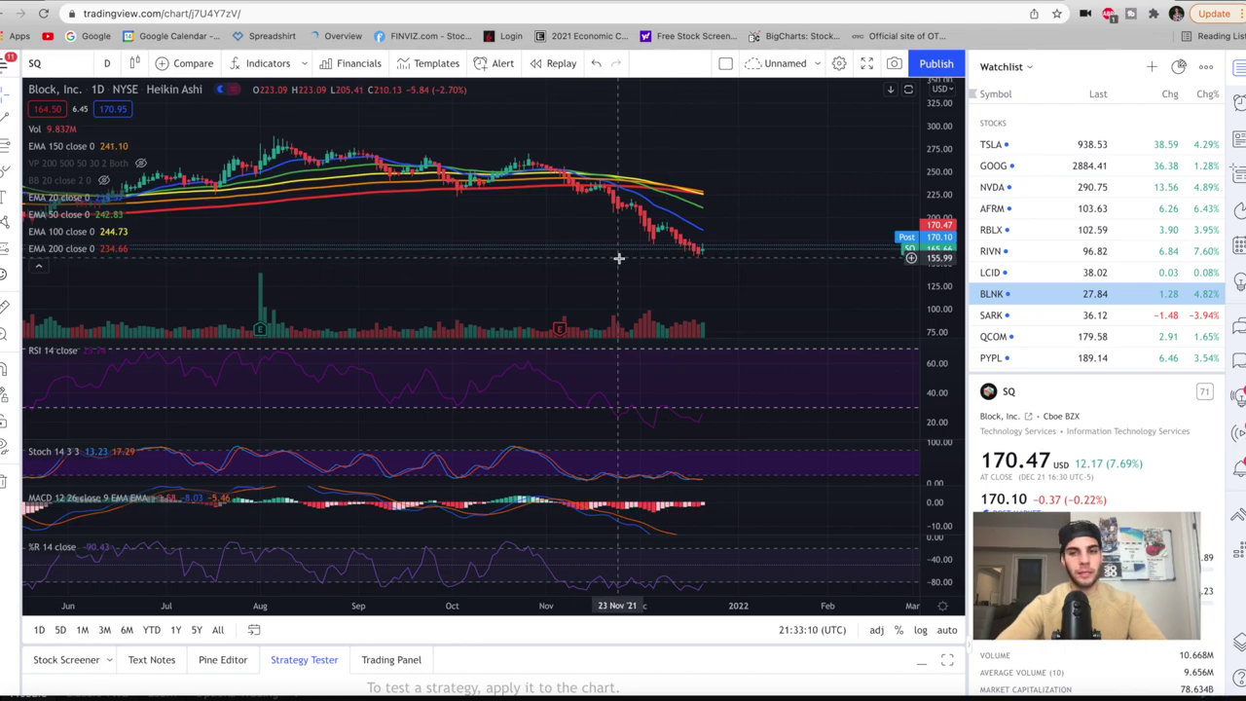
scroll(529, 223, "up", 2)
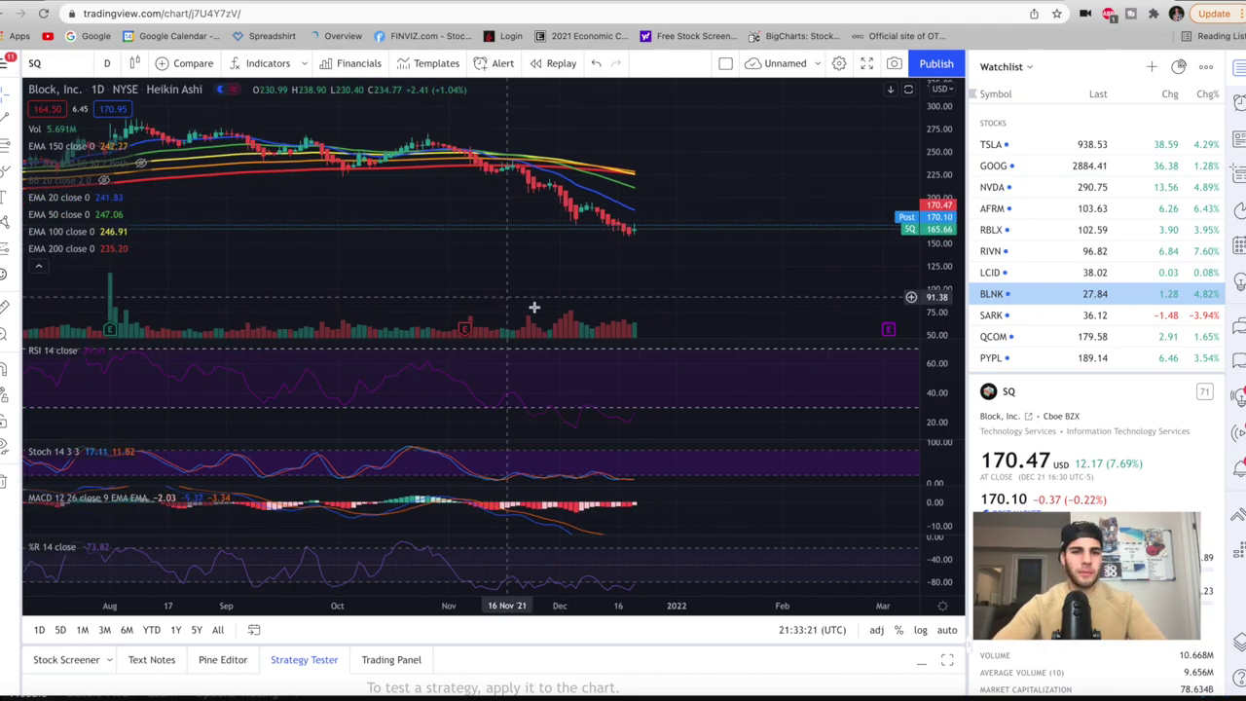
scroll(637, 288, "up", 1)
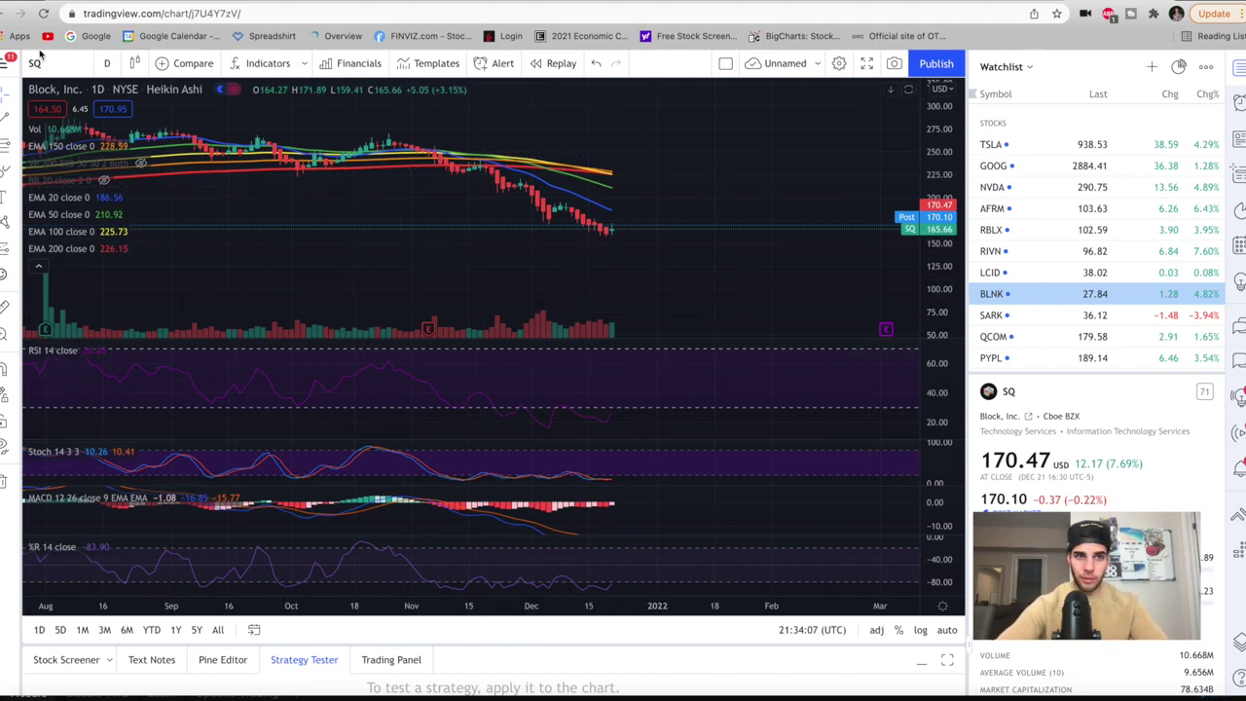
- Set the SQ chart to the 1 week interval, and after that to 4 hours
left_click(107, 63)
left_click(121, 440)
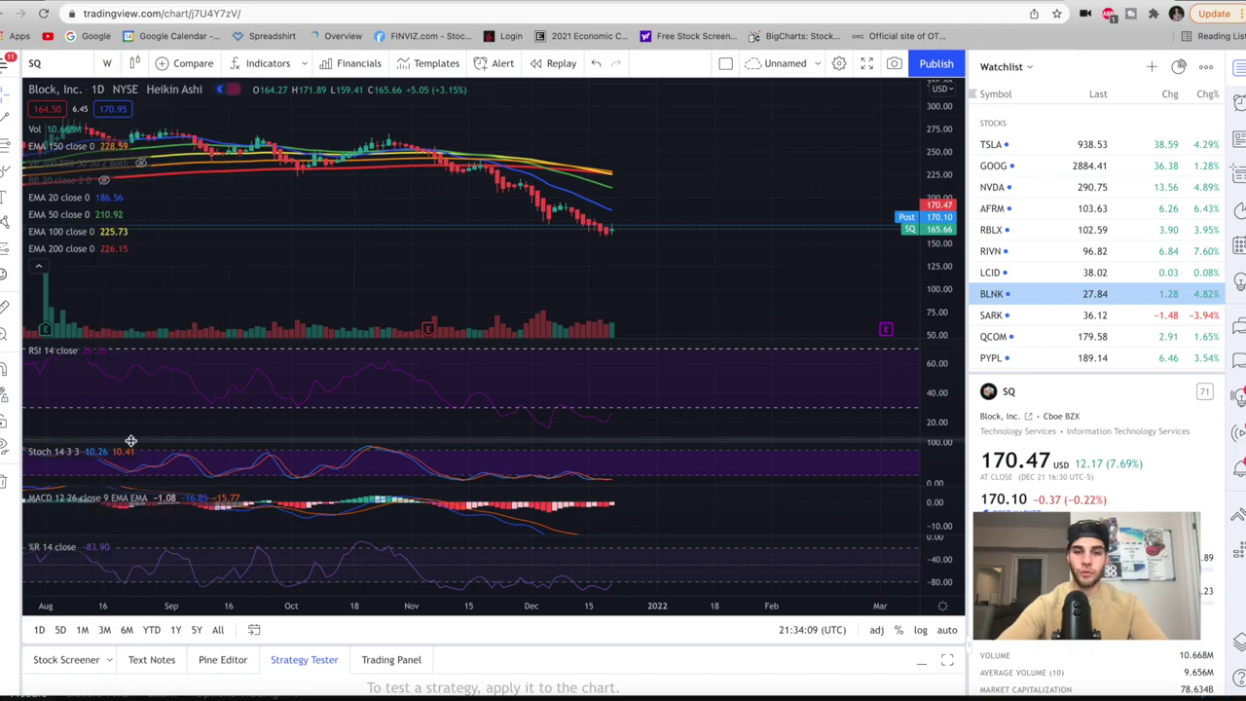
type("4h")
key("Return")
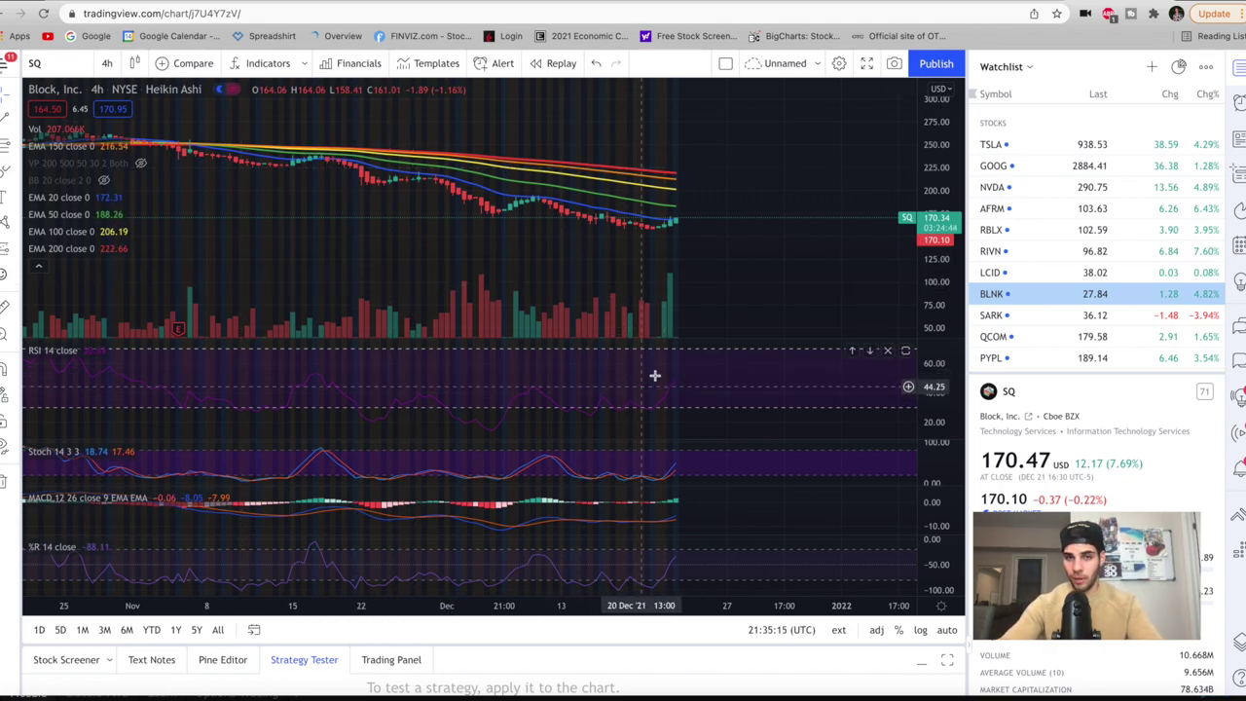
- Return the SQ chart to the 1 day interval and examine its recent RSI lows
key("1")
key("d")
key("Return")
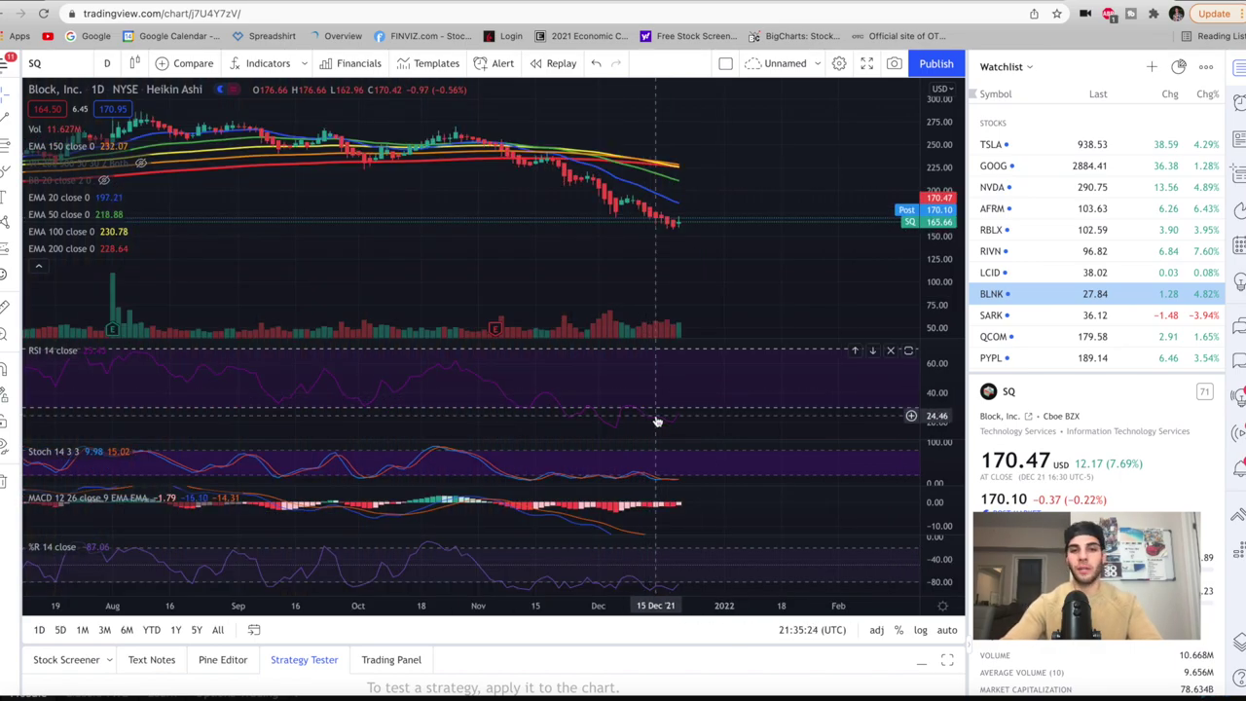